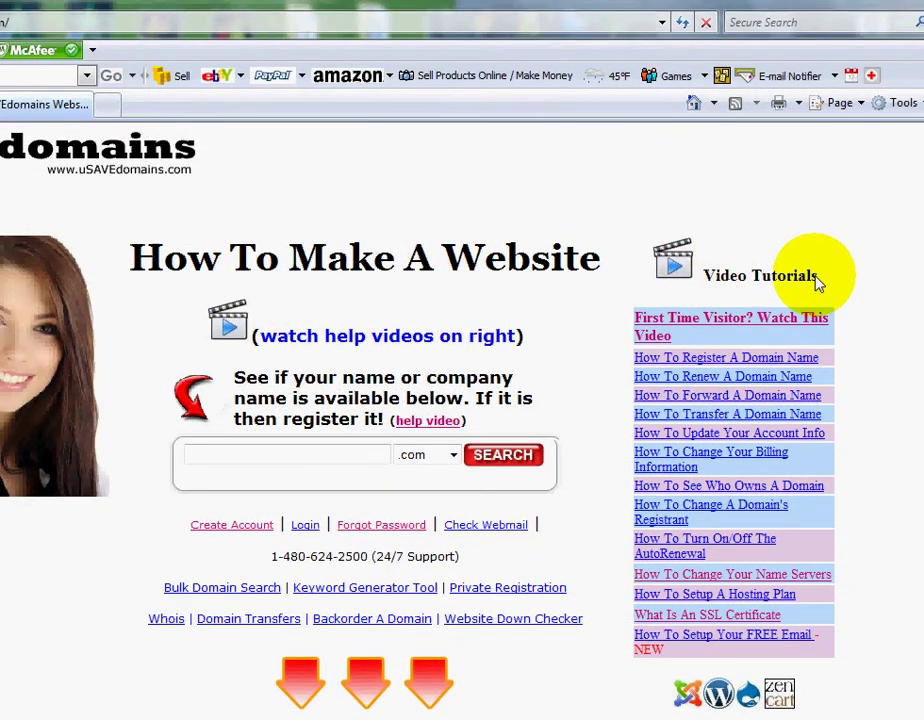
- Change the address from usavedomains.com to usavedomains.info and load the blog
scroll(817, 283, "down", 3)
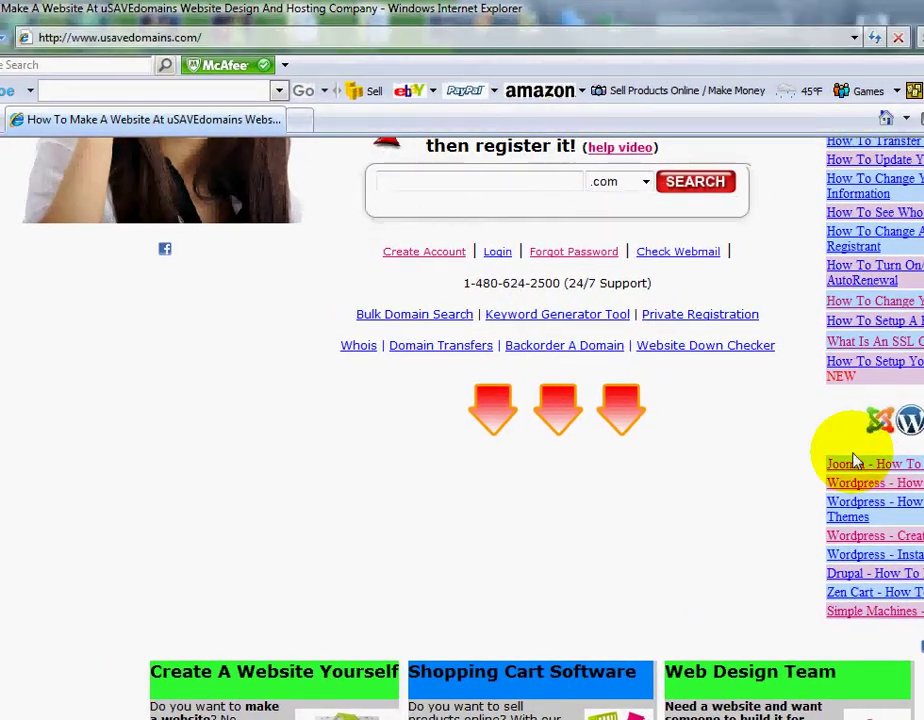
scroll(785, 470, "up", 5)
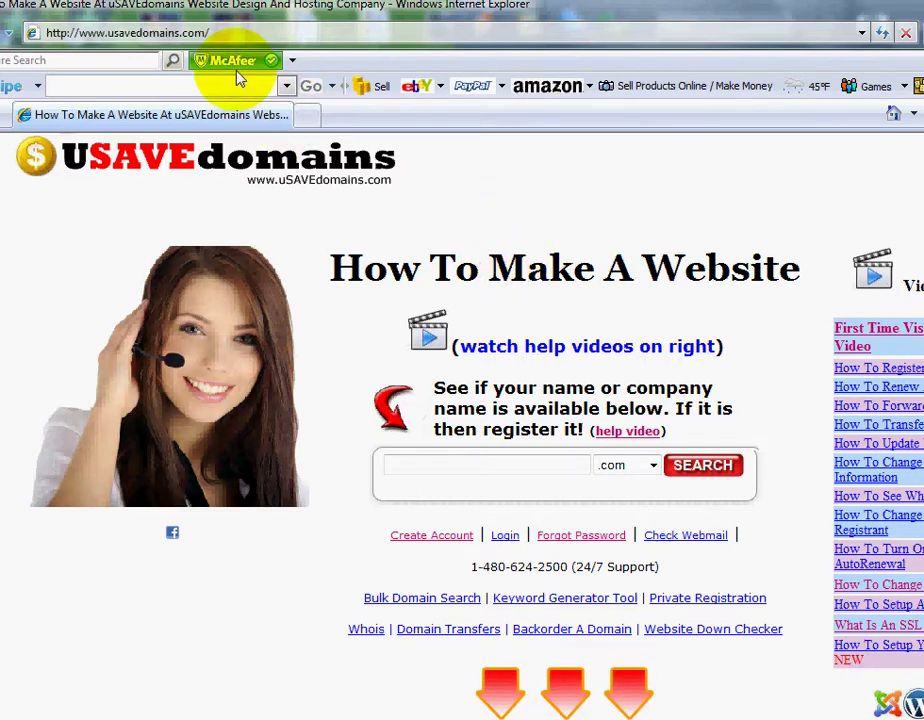
left_click(238, 34)
left_click(242, 35)
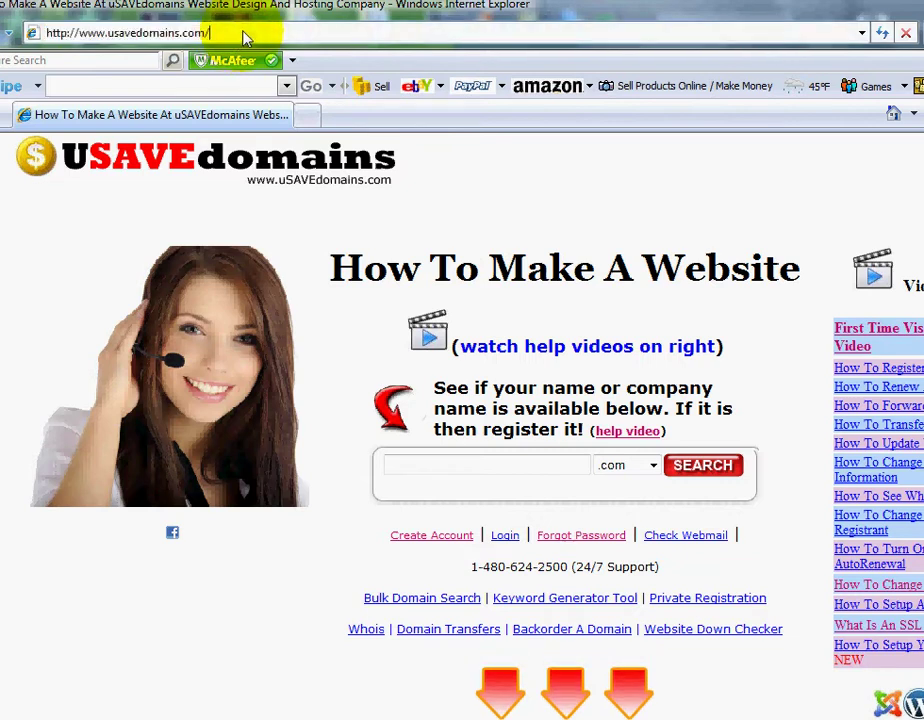
key("BackSpace")
key("BackSpace")
key("BackSpace")
key("BackSpace")
type("info")
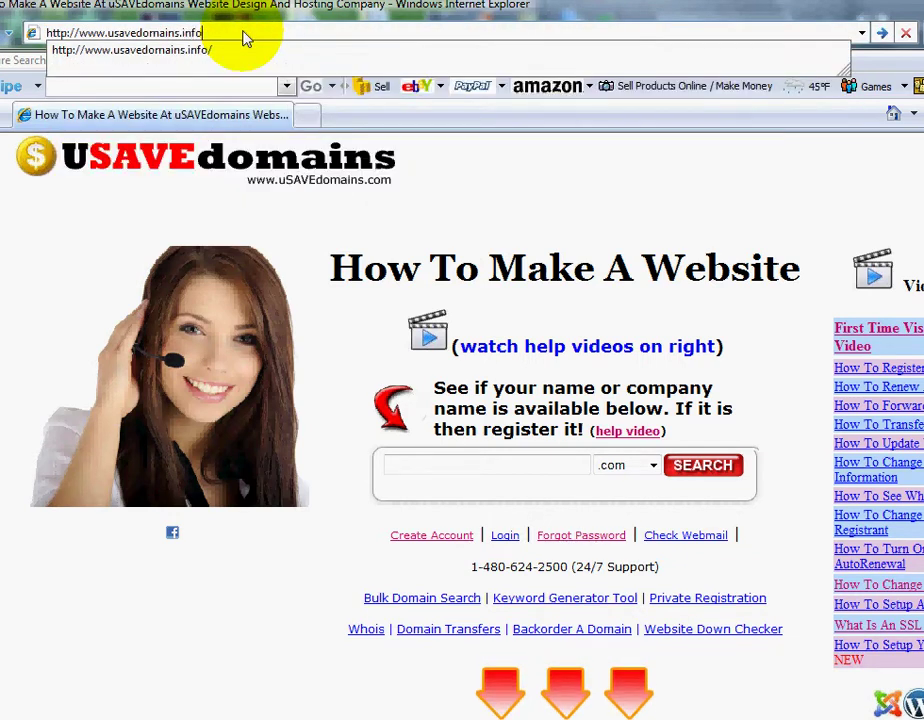
key("Return")
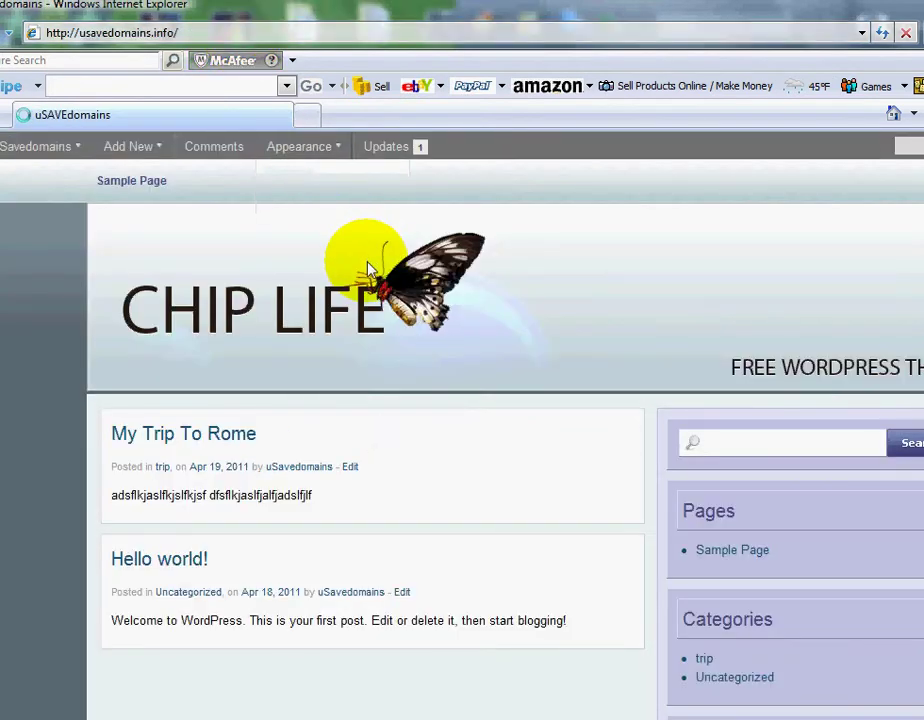
- Scroll down the CHIP LIFE blog to review its sidebar widgets through Meta
scroll(367, 266, "down", 5)
scroll(367, 264, "up", 5)
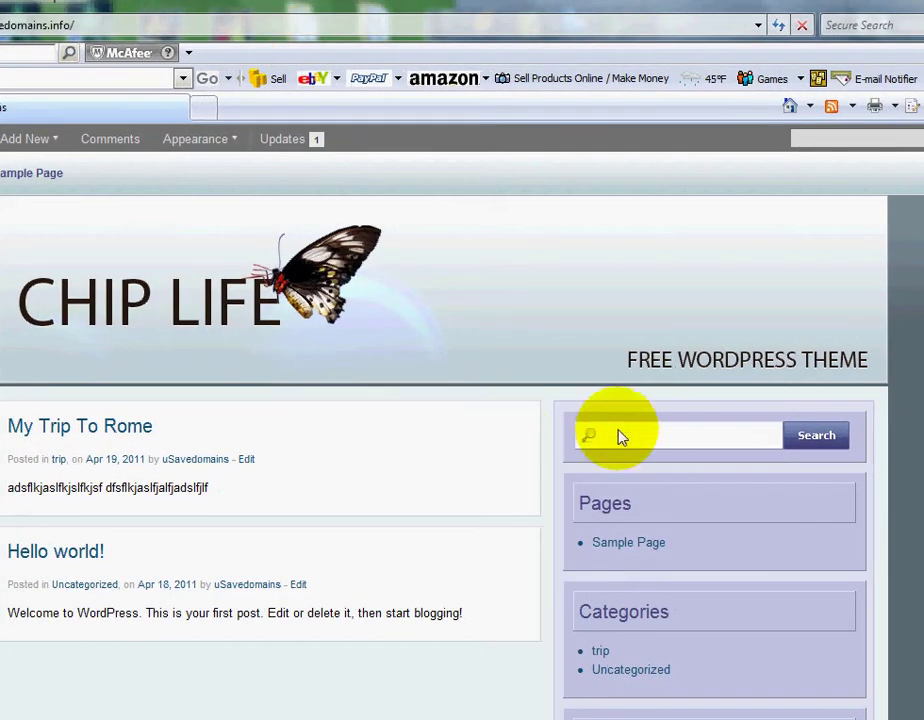
scroll(563, 511, "down", 5)
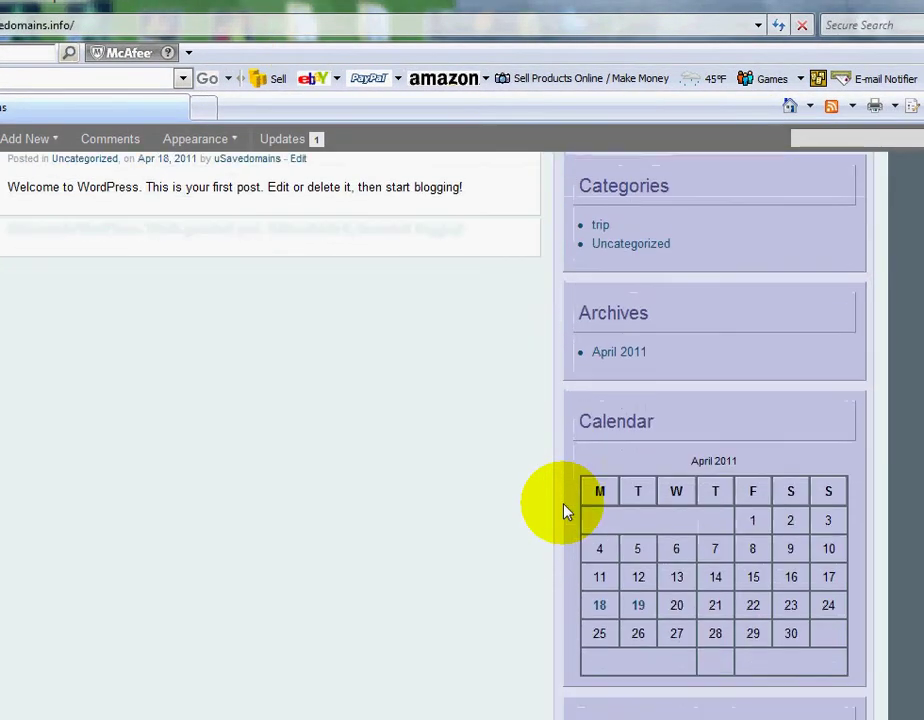
scroll(563, 511, "up", 5)
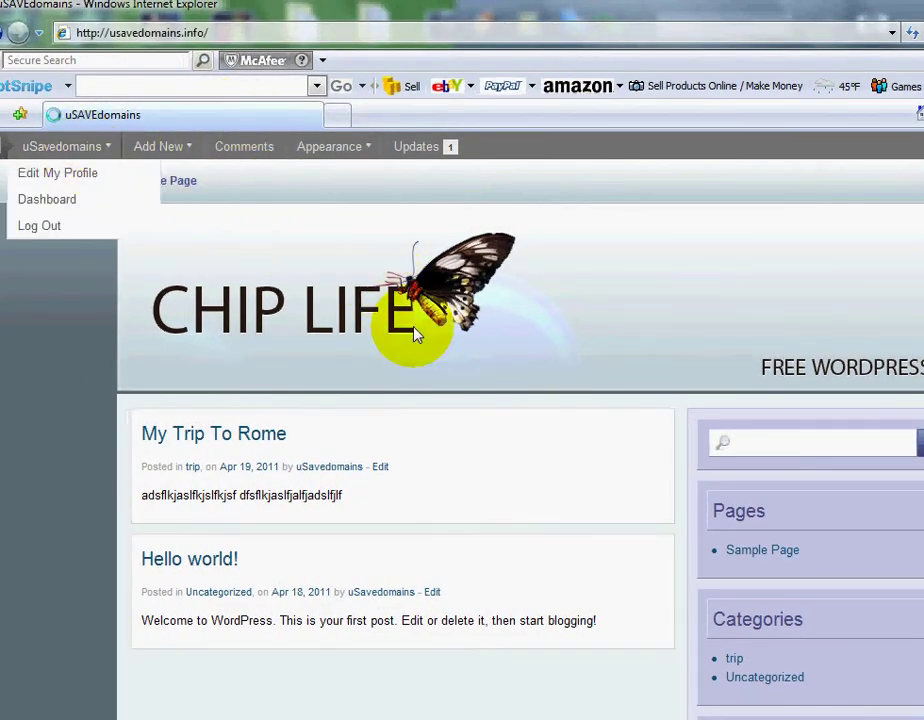
scroll(420, 400, "down", 3)
scroll(425, 410, "down", 12)
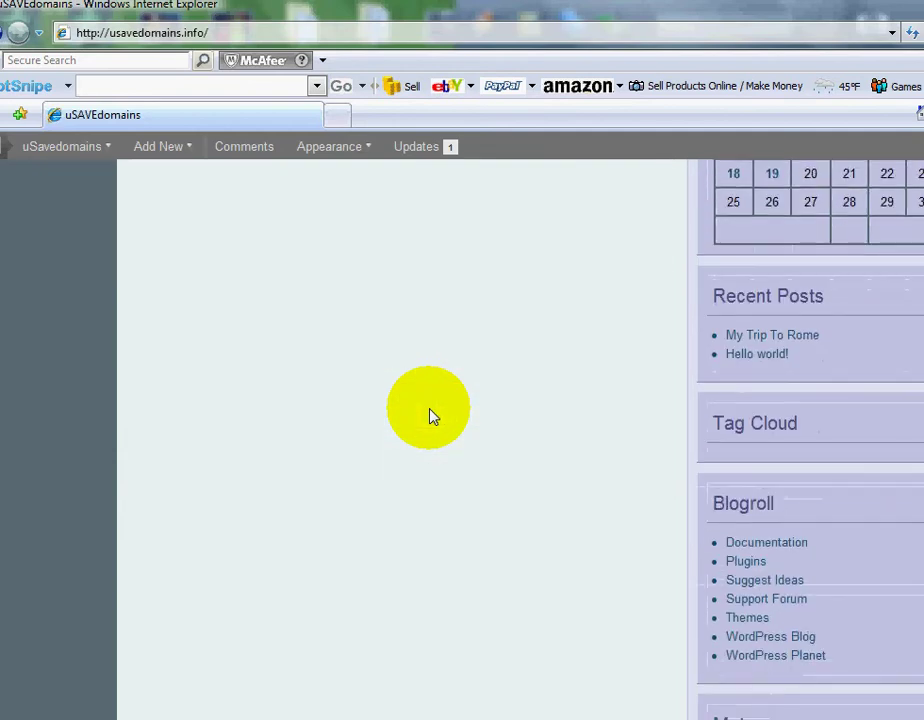
scroll(490, 487, "down", 3)
- Enter the admin Dashboard via Site Admin and expand the Appearance menu
left_click(745, 572)
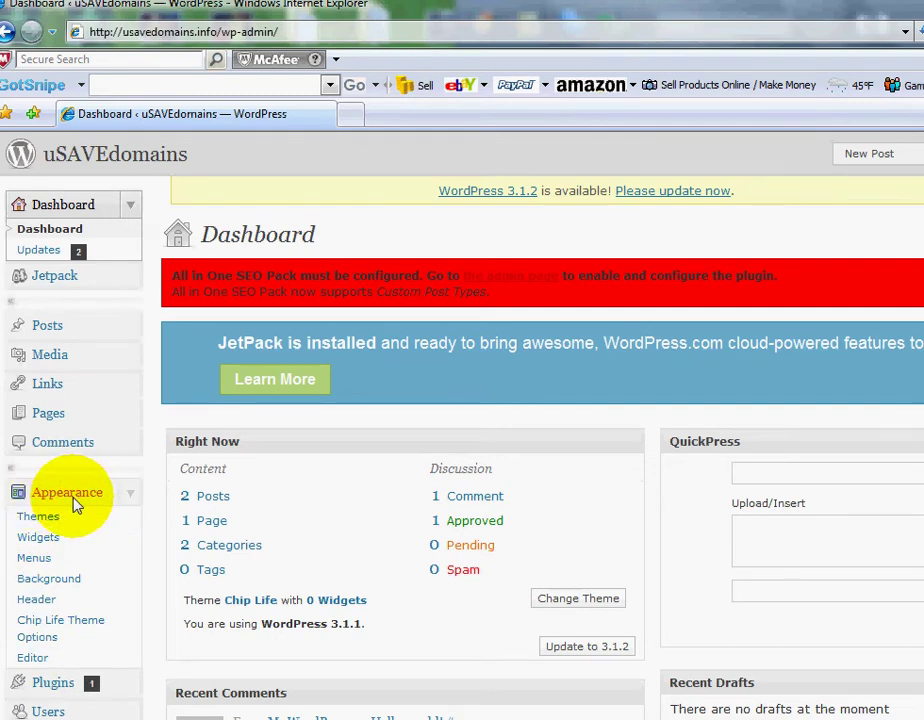
left_click(129, 498)
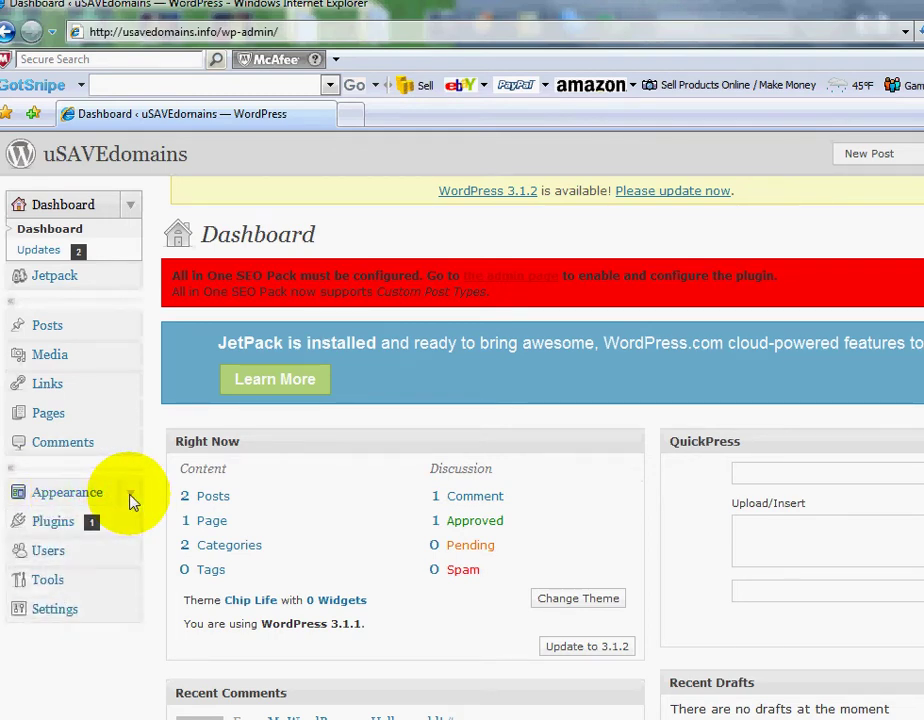
left_click(129, 498)
left_click(130, 497)
left_click(130, 497)
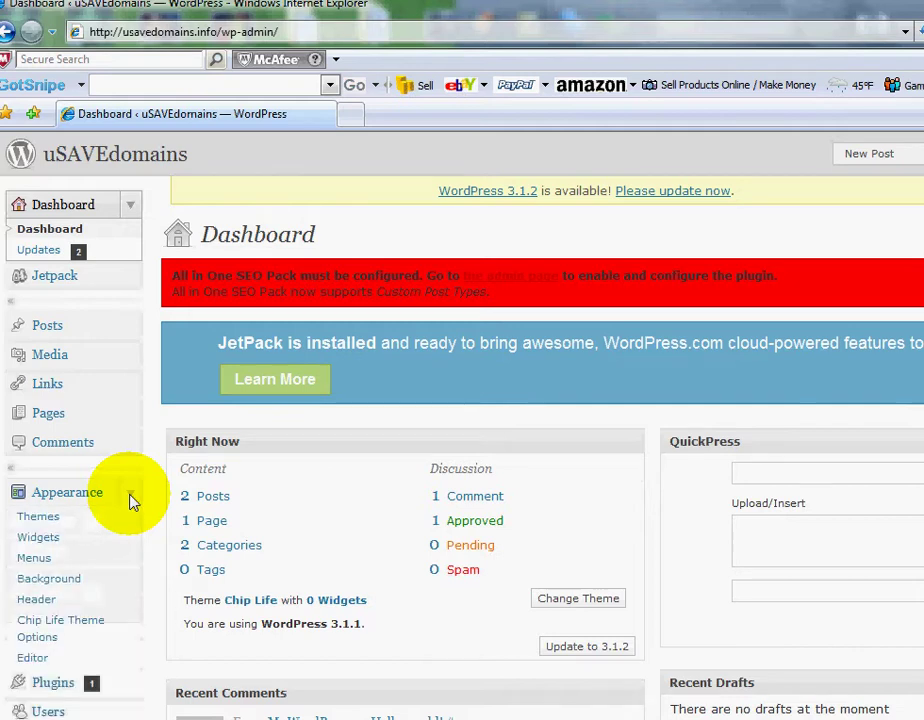
left_click(40, 539)
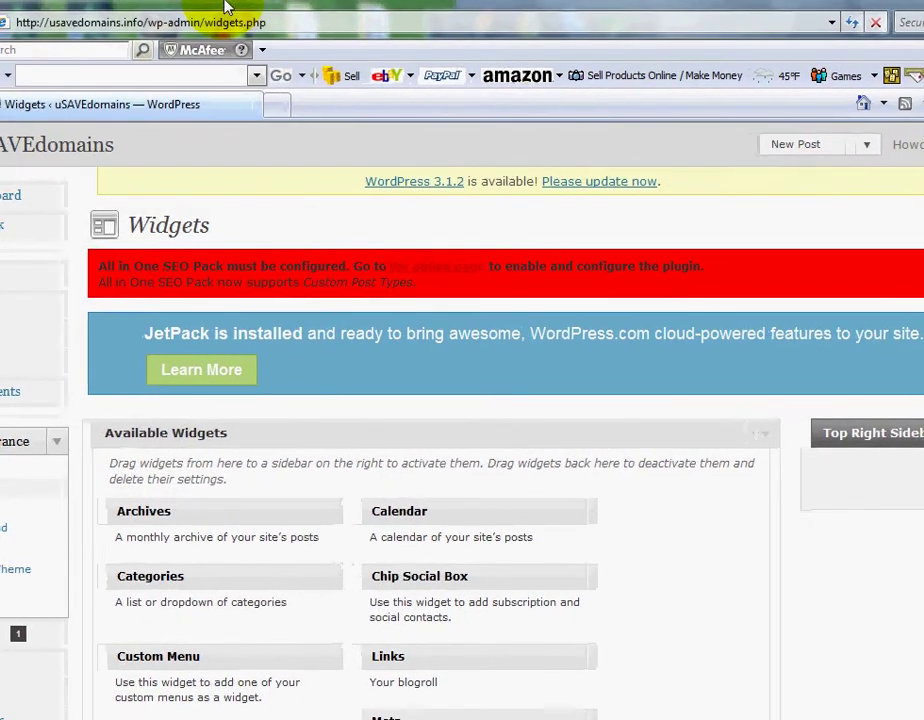
left_click_drag(228, 433, 283, 439)
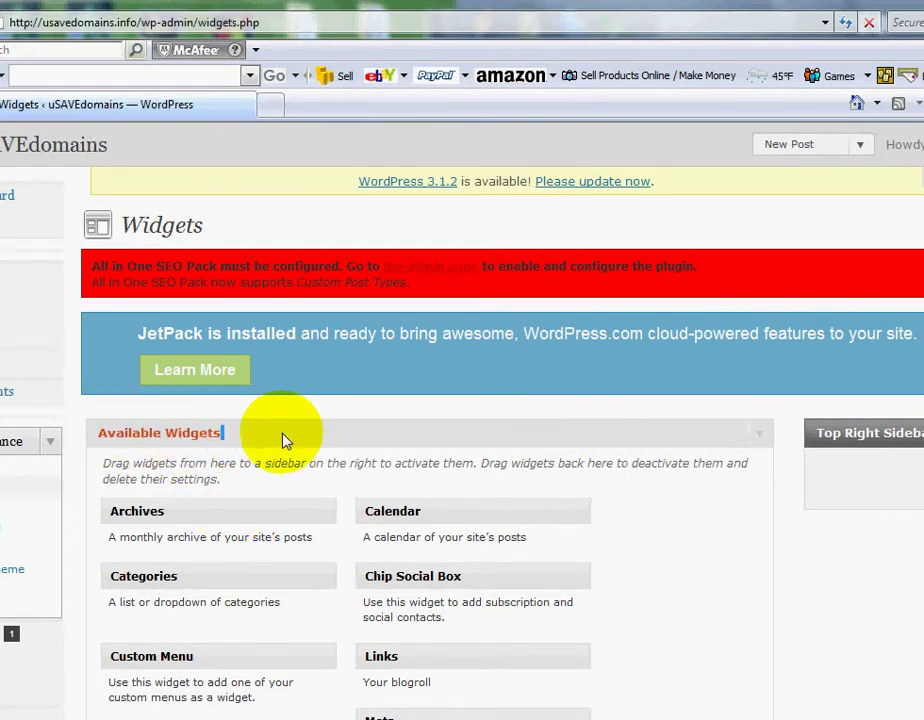
left_click(223, 433)
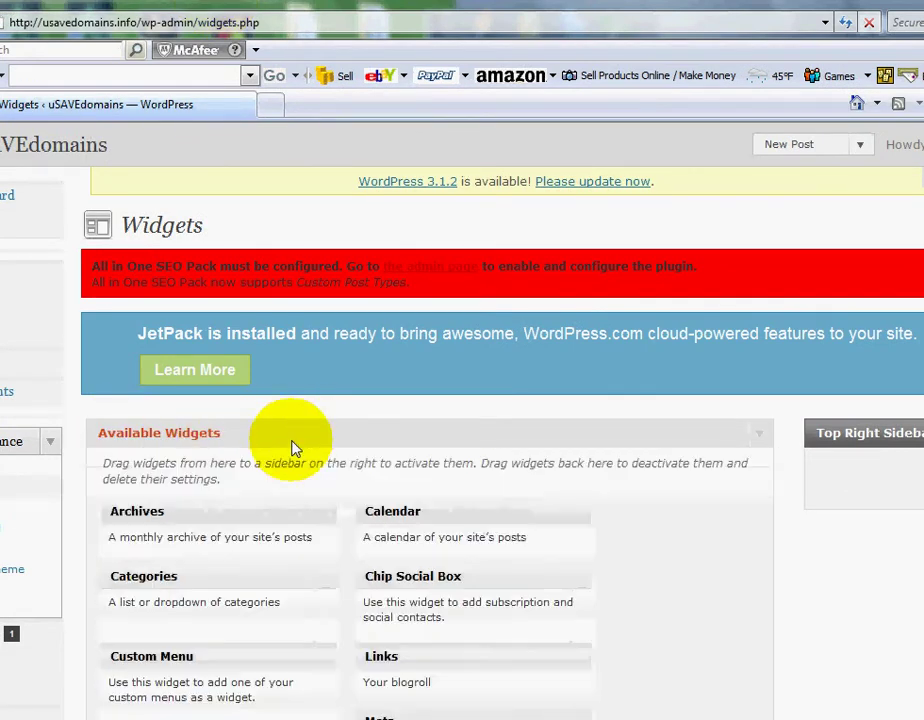
scroll(346, 445, "down", 3)
scroll(346, 445, "down", 4)
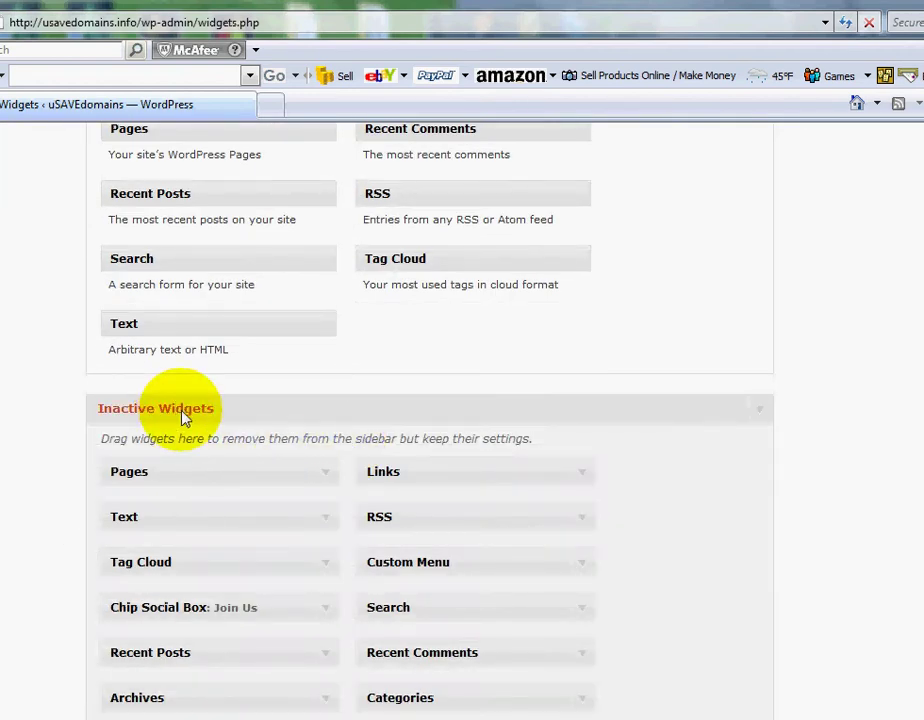
scroll(200, 415, "down", 1)
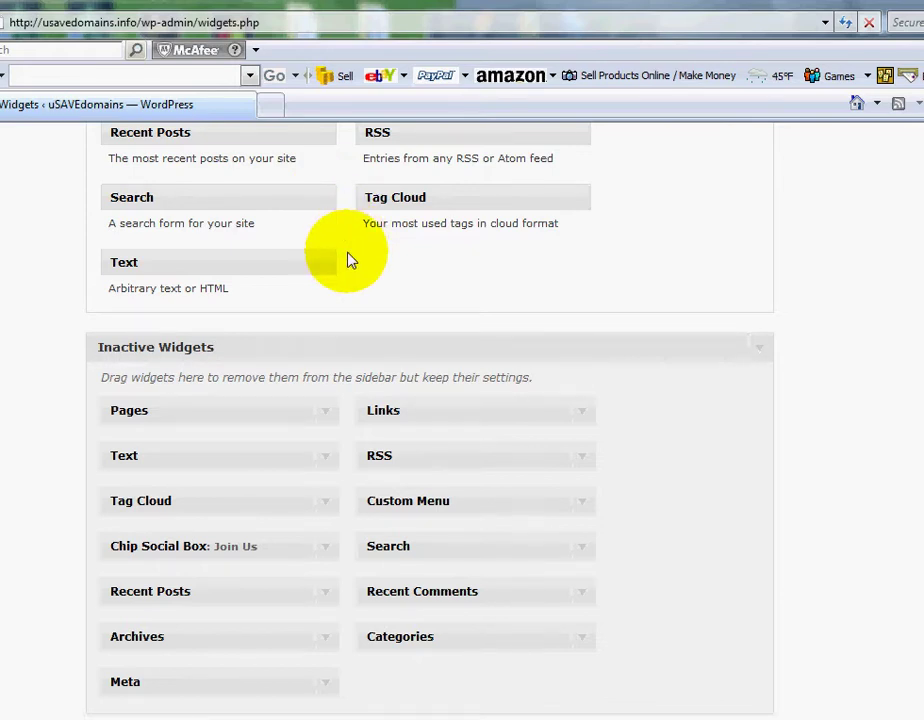
scroll(347, 258, "up", 3)
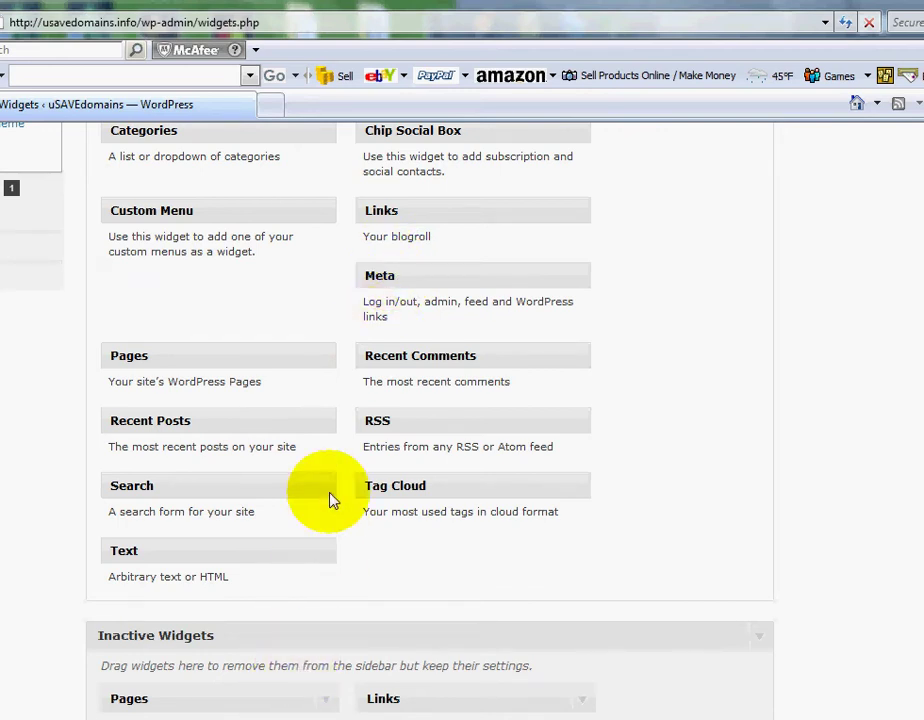
scroll(342, 441, "up", 2)
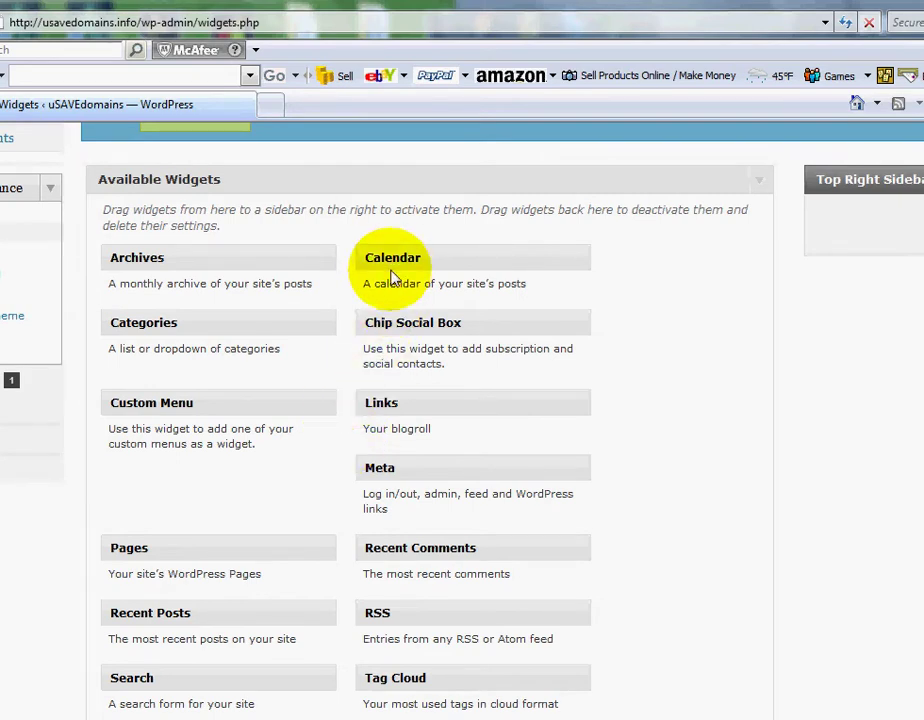
scroll(283, 415, "down", 1)
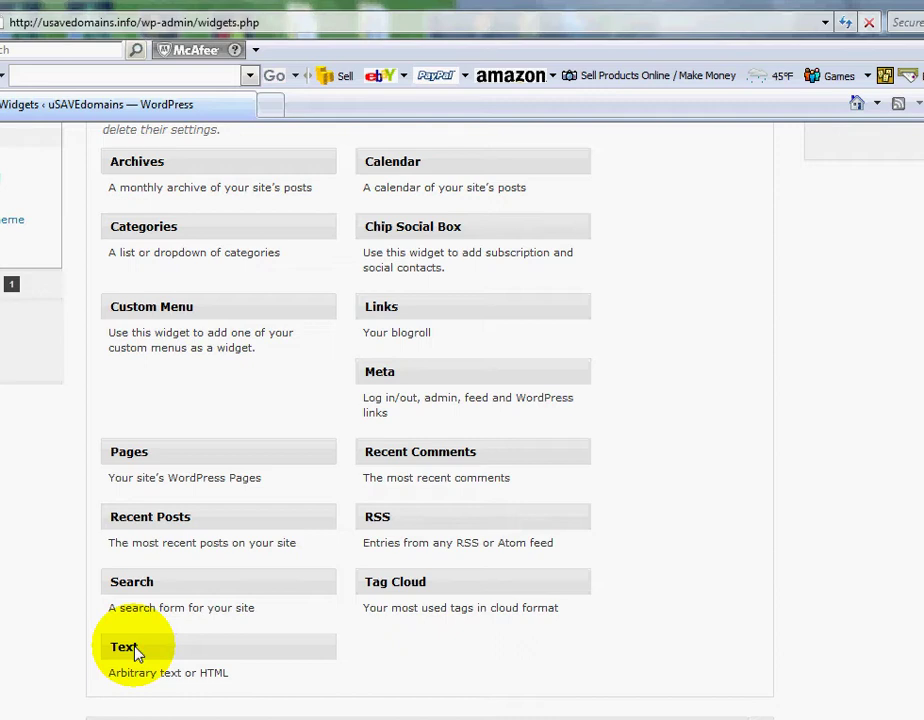
- Add an untitled Text widget to Top Right Sidebar with centred 121×95 s.jpg image HTML
left_click_drag(137, 652, 857, 226)
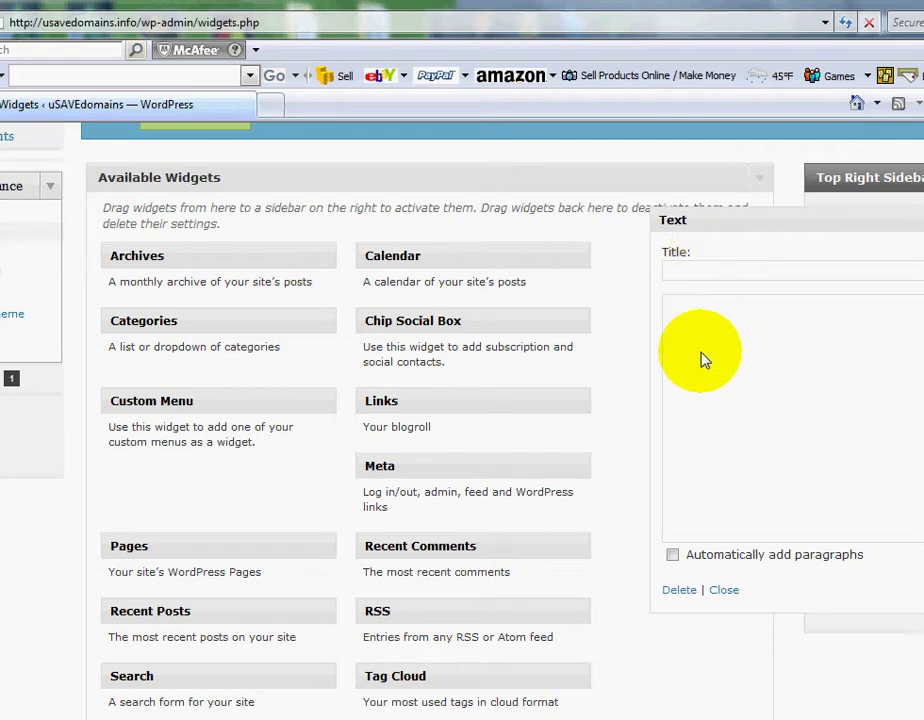
left_click(685, 332)
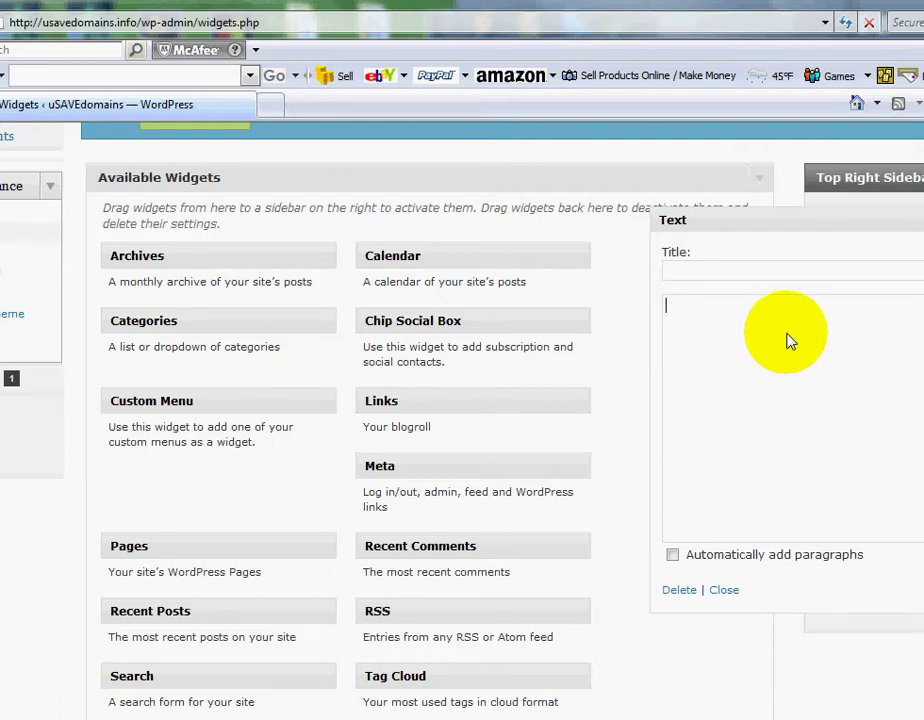
key("ctrl+v")
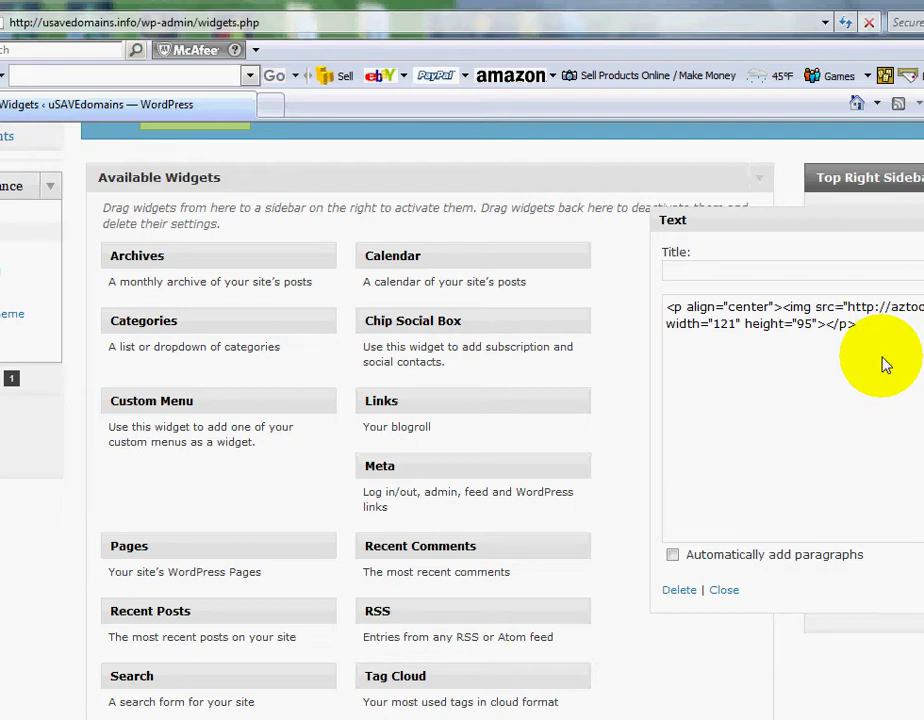
left_click(714, 272)
type("akldfjlasjflskfj")
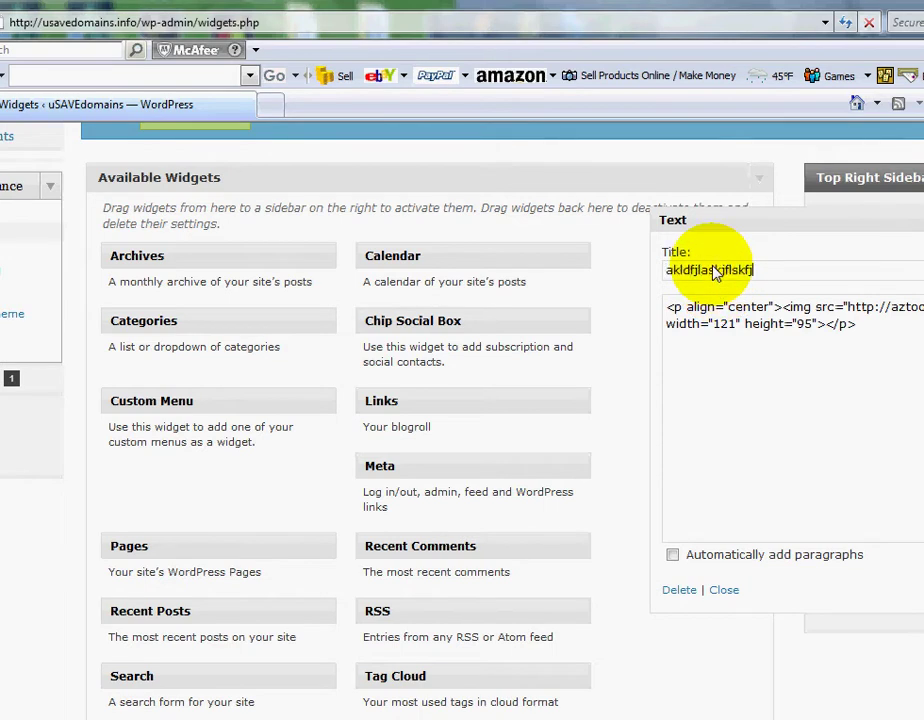
key("BackSpace")
key("BackSpace")
key("BackSpace")
key("BackSpace")
key("BackSpace")
key("BackSpace")
key("BackSpace")
key("BackSpace")
key("BackSpace")
key("BackSpace")
key("BackSpace")
key("BackSpace")
key("BackSpace")
key("BackSpace")
key("BackSpace")
key("BackSpace")
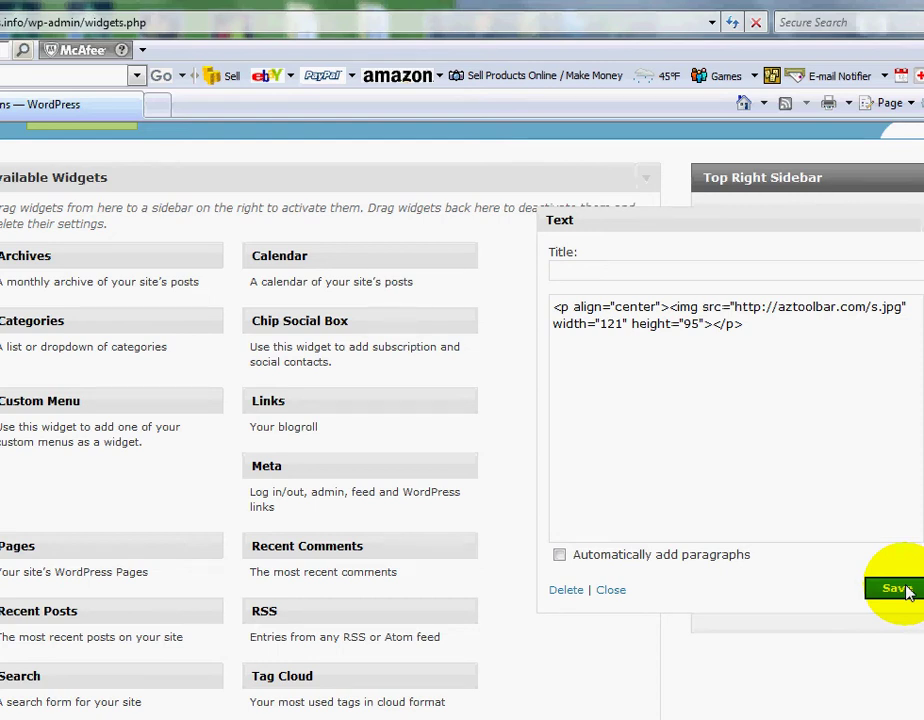
left_click(611, 591)
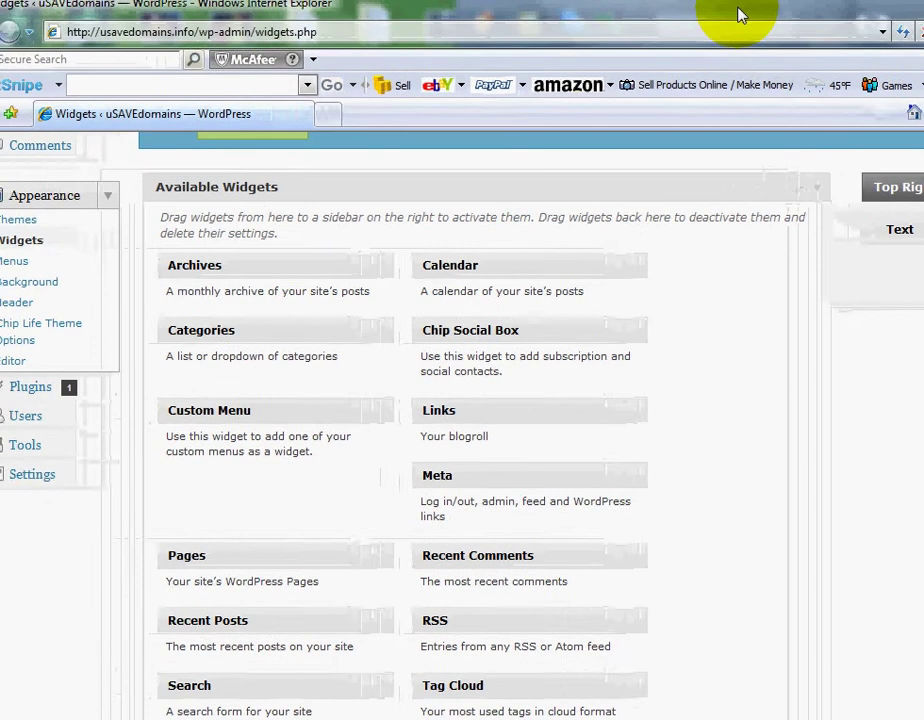
- Open the uSAVEdomains front-end site to see the cartoon image in the sidebar
scroll(372, 280, "up", 3)
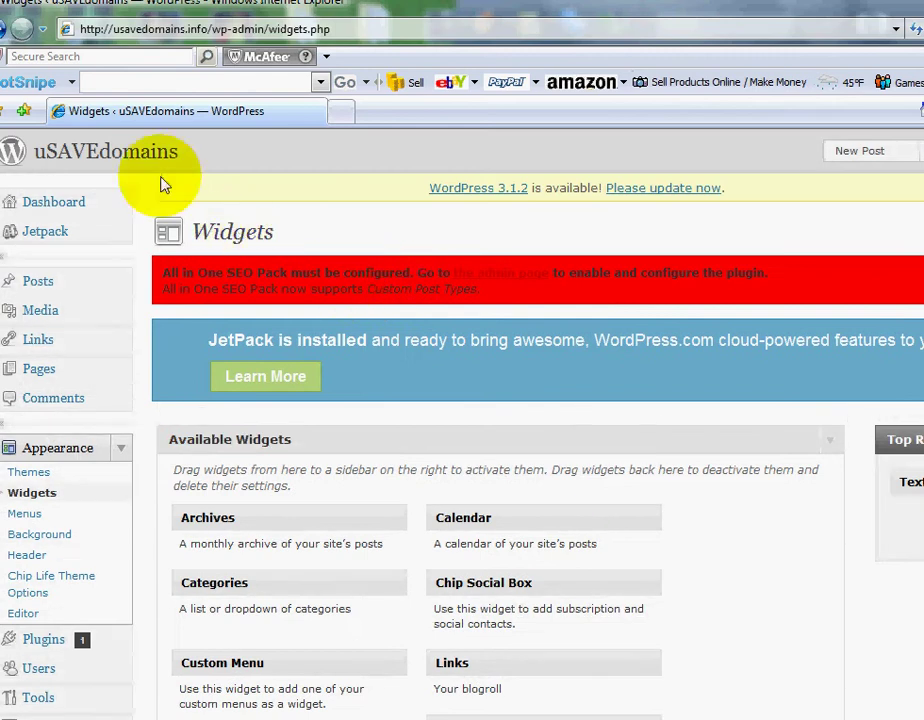
left_click(106, 152)
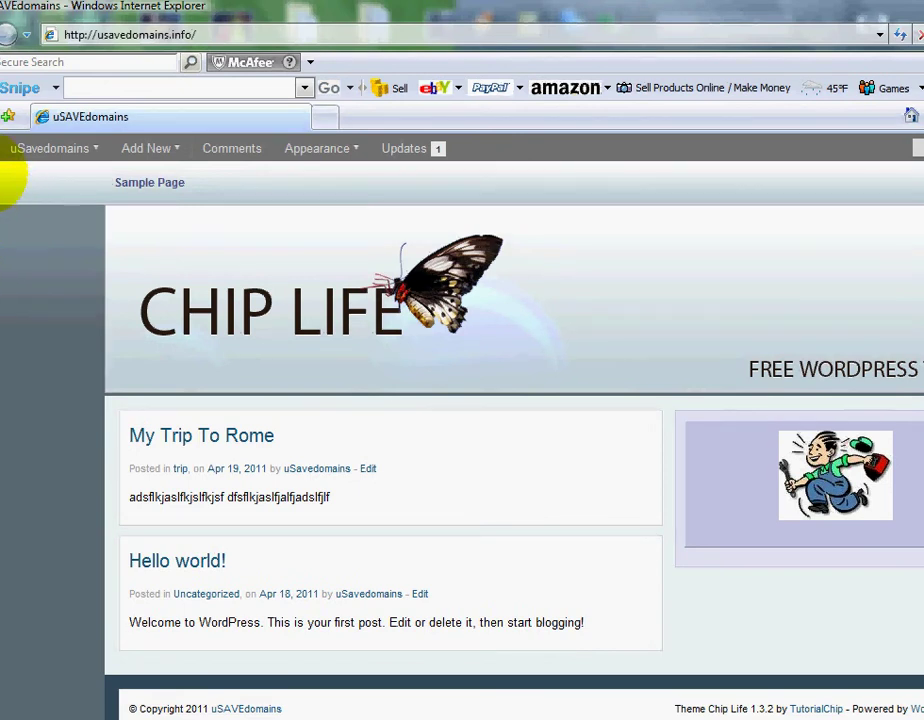
mouse_move(45, 148)
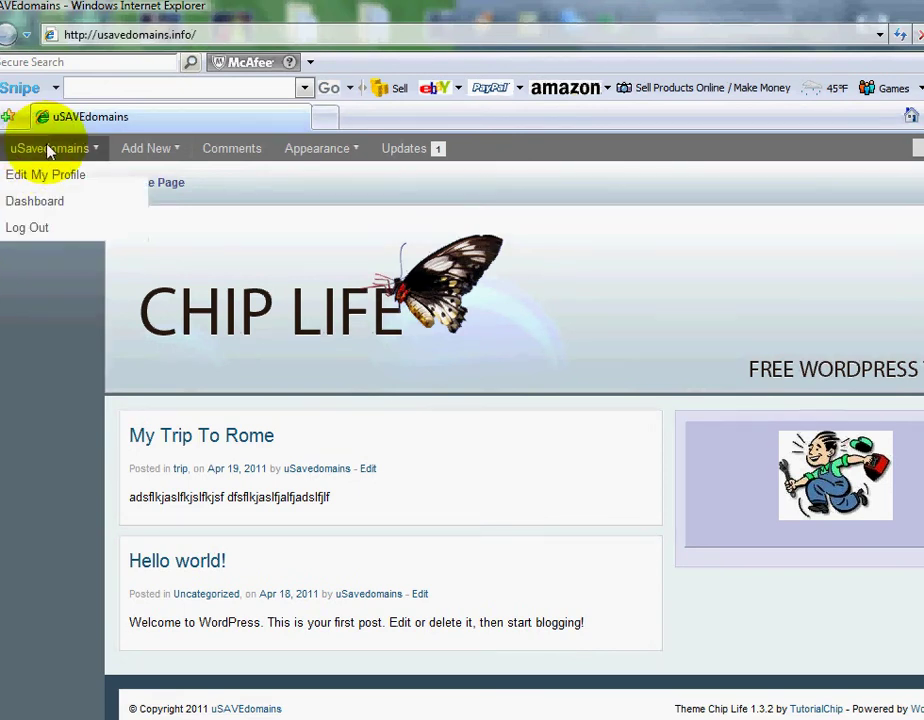
- On the Widgets page, clear the s.jpg image HTML from the Text widget and save it empty
left_click(52, 210)
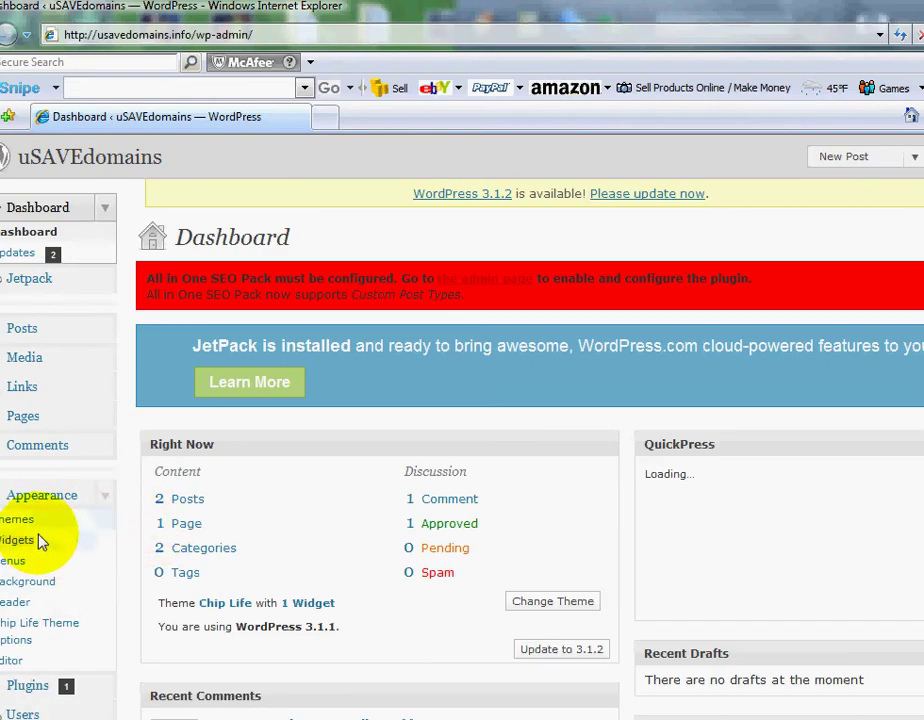
left_click(28, 541)
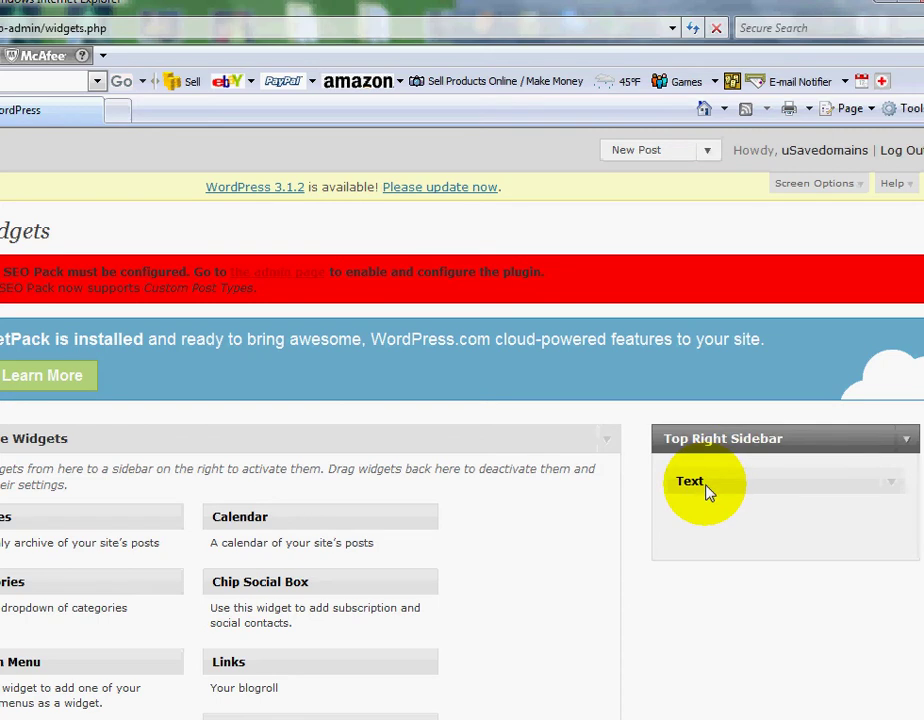
left_click(897, 488)
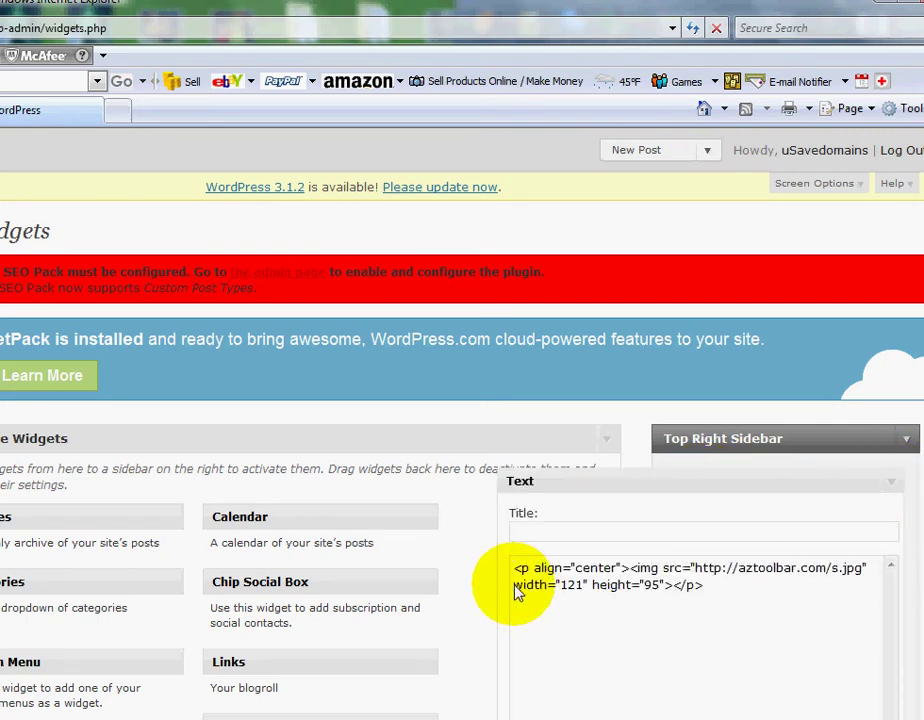
left_click_drag(709, 590, 513, 577)
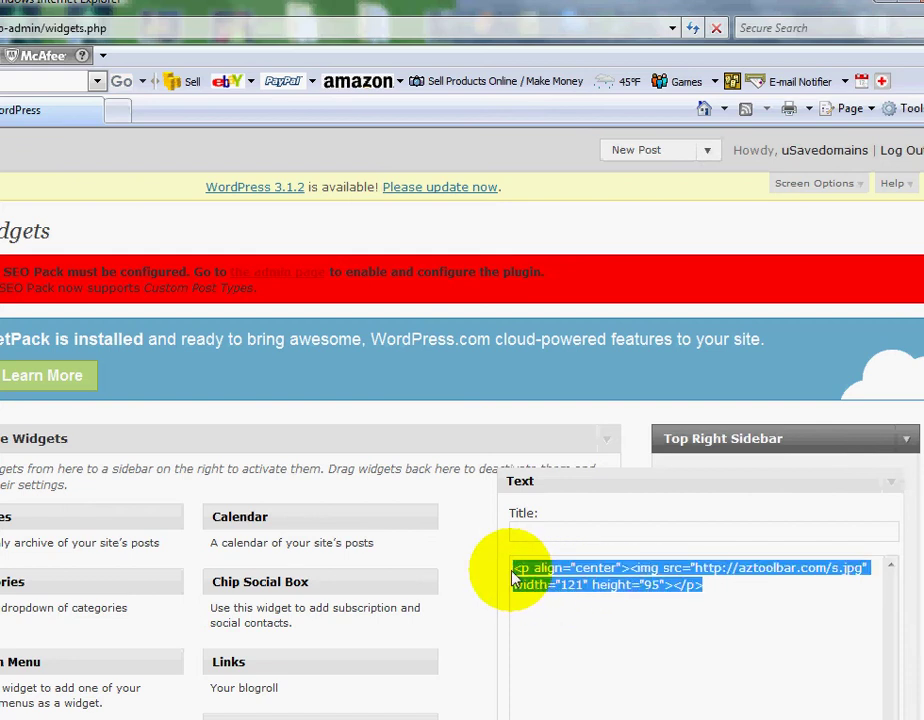
key("Delete")
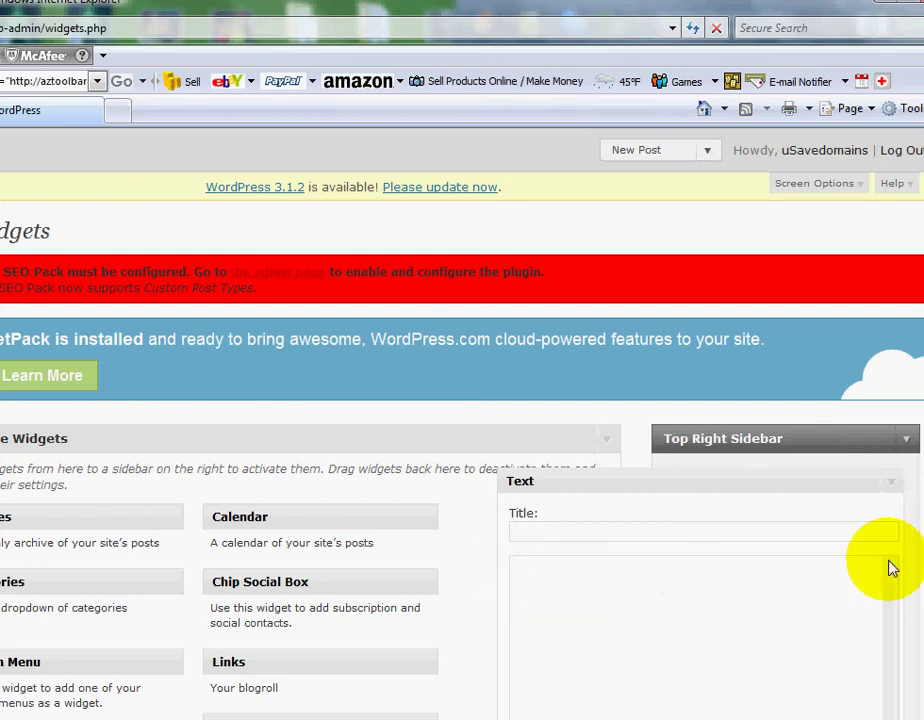
scroll(901, 540, "down", 2)
scroll(901, 540, "down", 2)
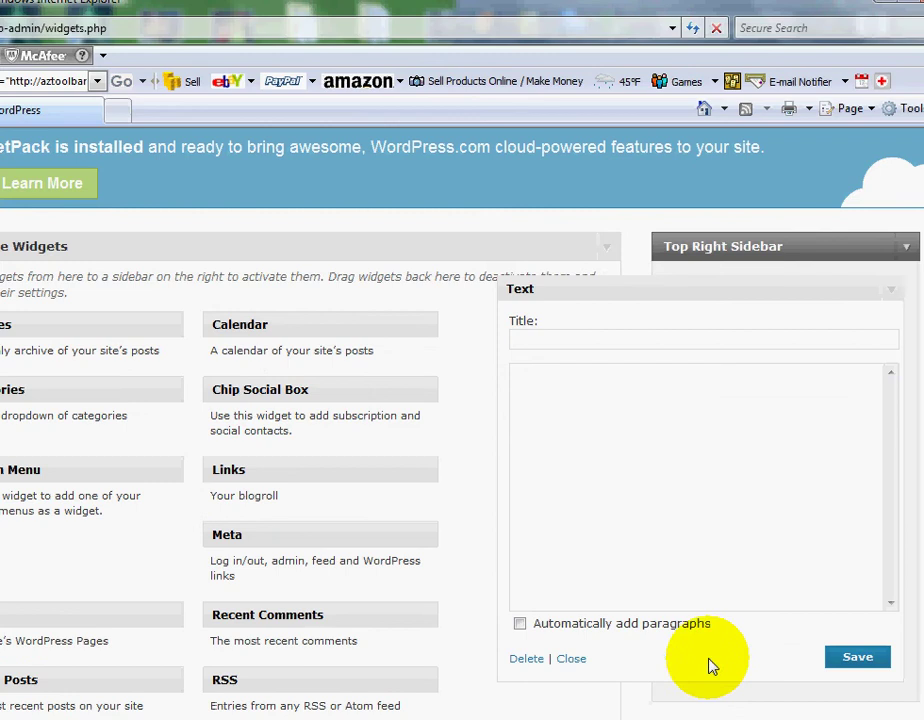
left_click(856, 659)
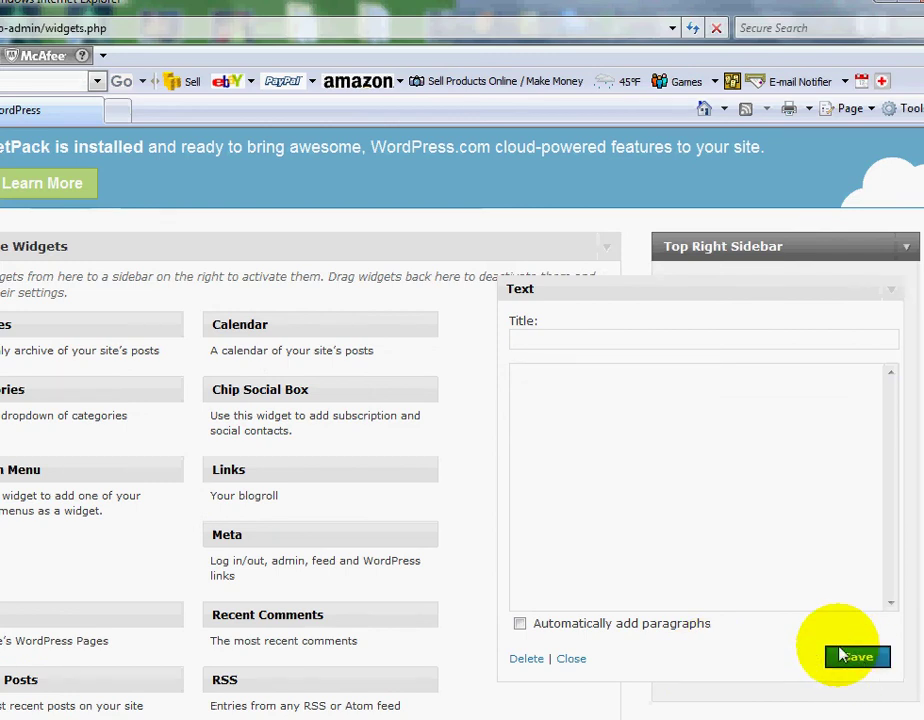
left_click(571, 659)
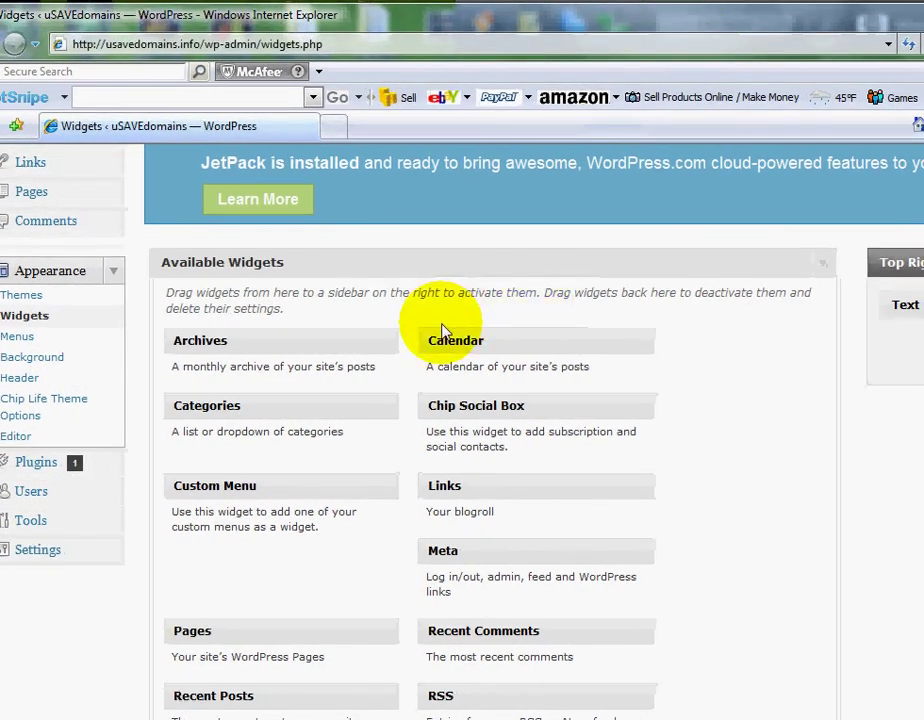
- View the live site to confirm the blank sidebar box, then head back to the Dashboard
scroll(440, 330, "up", 3)
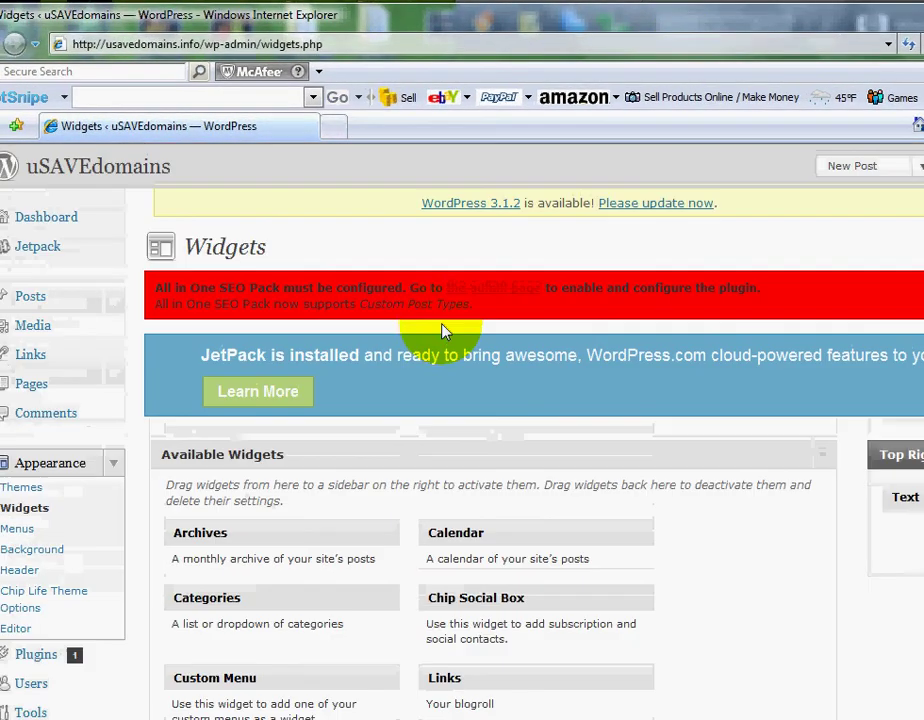
left_click(56, 167)
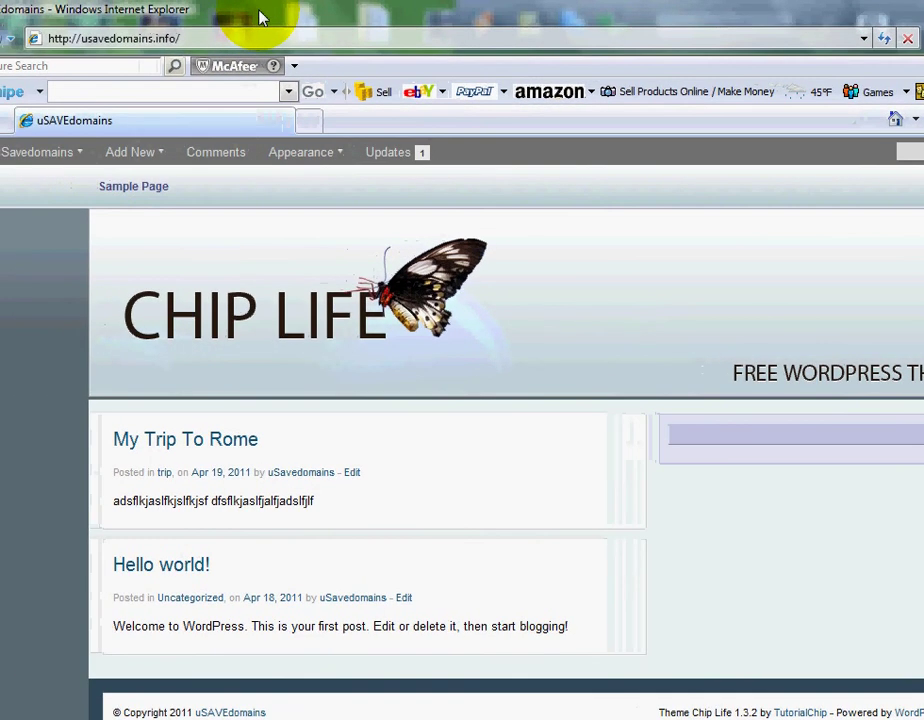
mouse_move(16, 155)
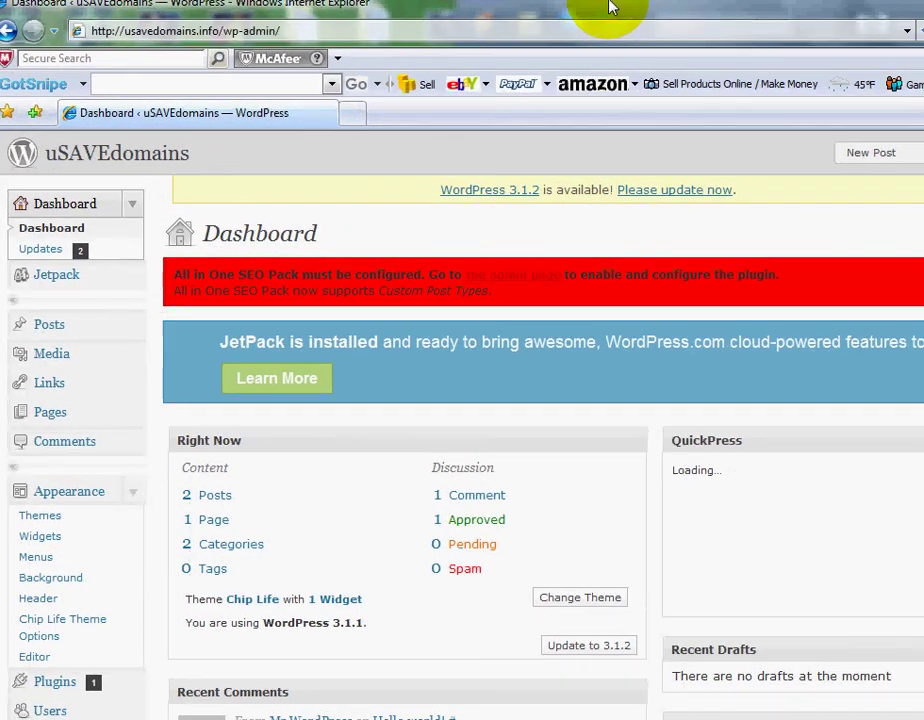
- On the Widgets page, expand the empty Text widget in Top Right Sidebar and delete it
left_click(57, 540)
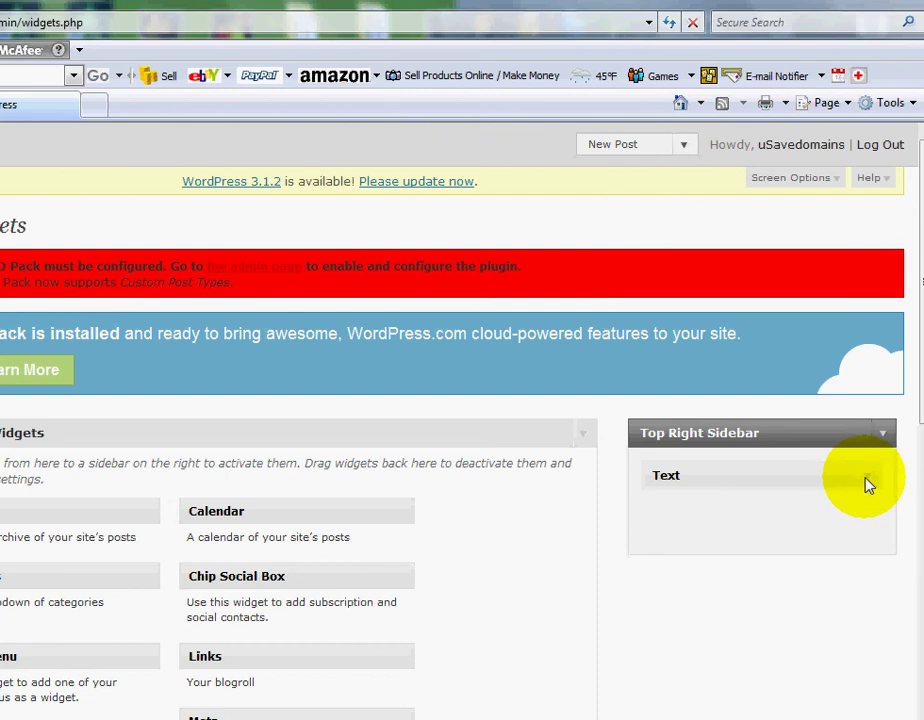
left_click(868, 480)
scroll(899, 503, "down", 3)
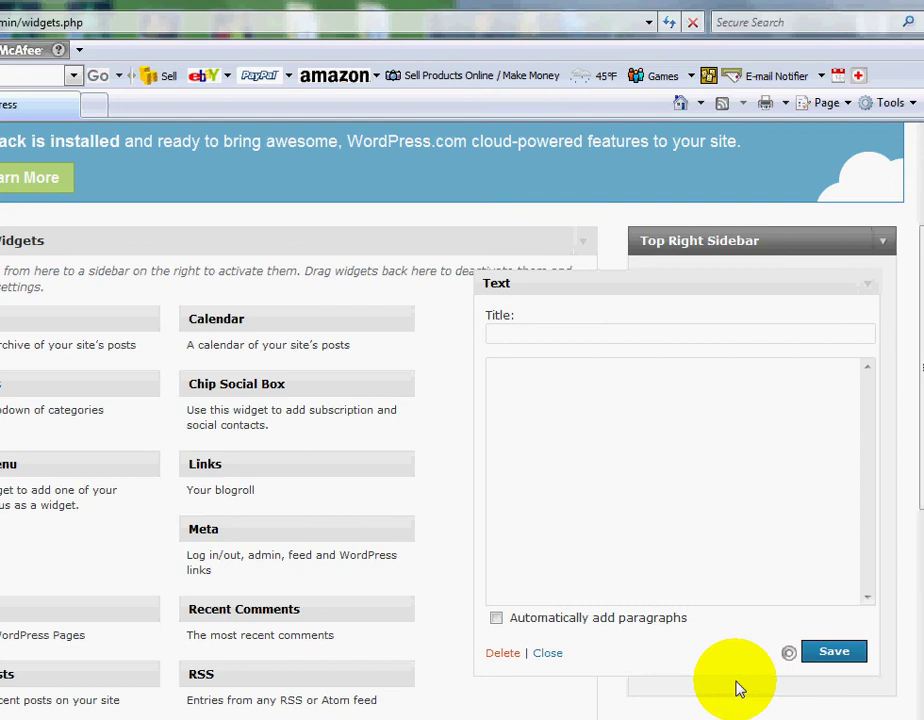
left_click(508, 656)
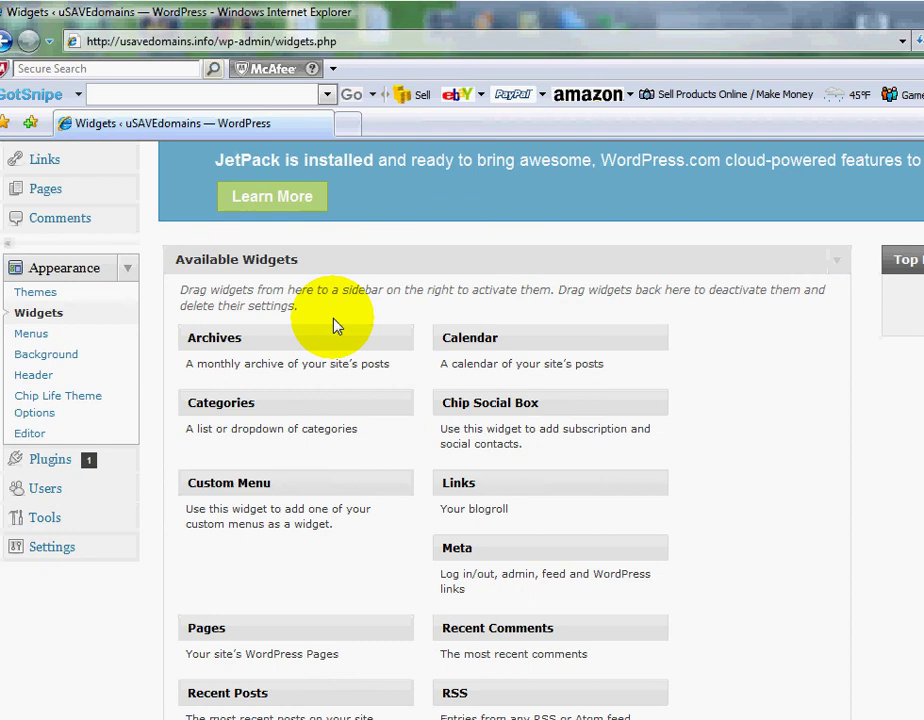
- Visit the live site and scroll through the restored Search, Pages, Categories, Calendar and Meta widgets
scroll(280, 280, "up", 3)
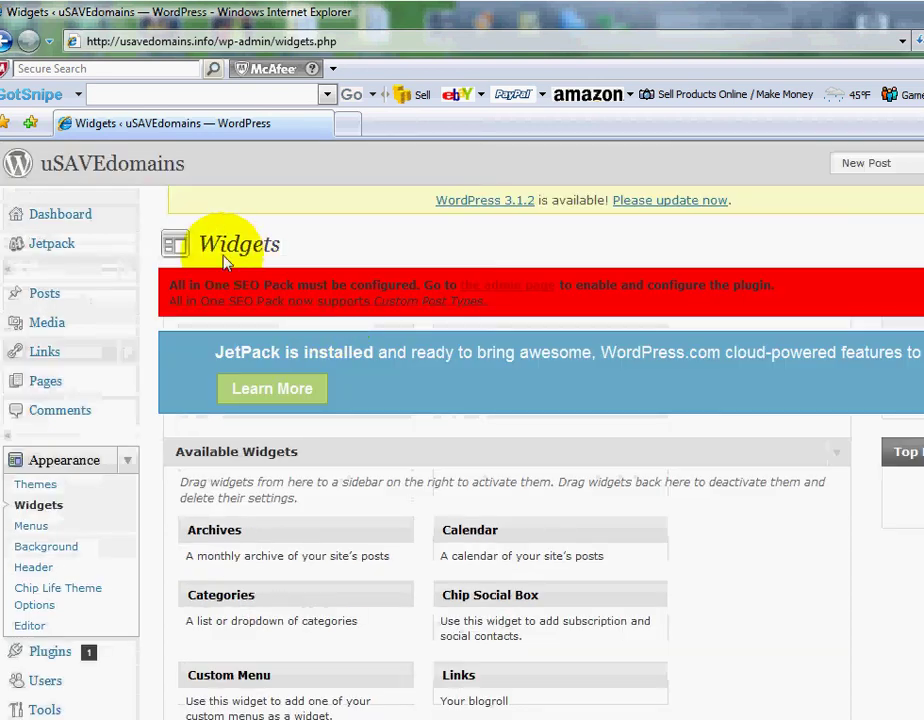
left_click(90, 166)
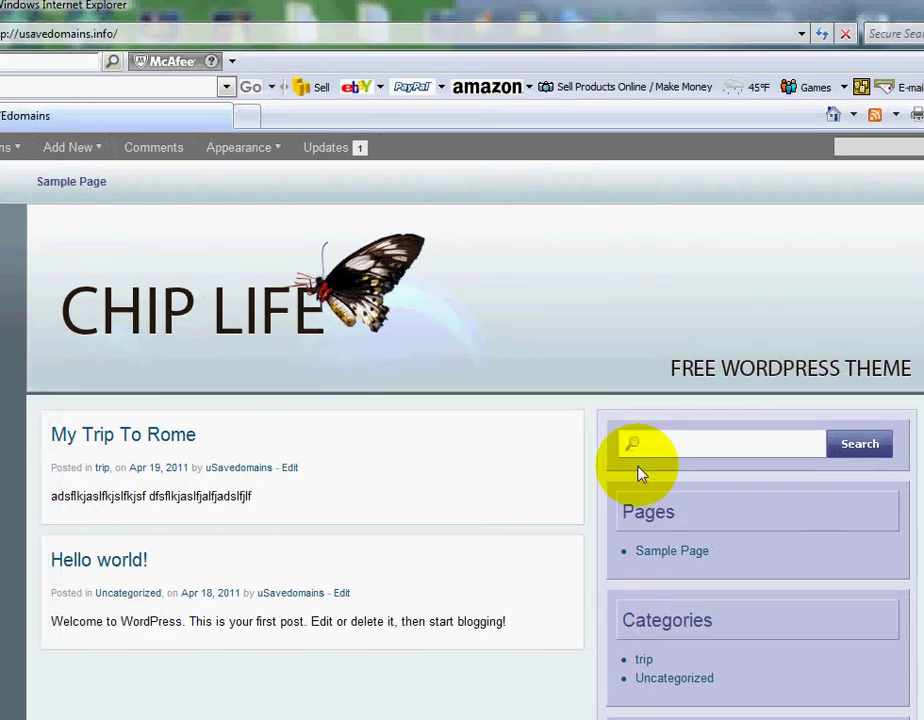
scroll(602, 375, "down", 6)
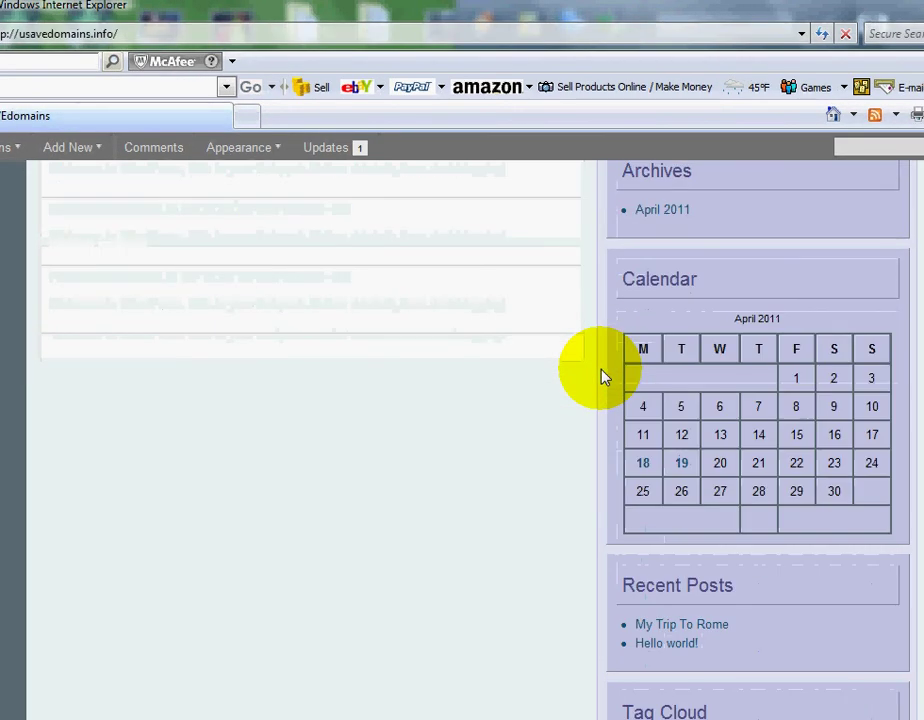
scroll(602, 375, "down", 3)
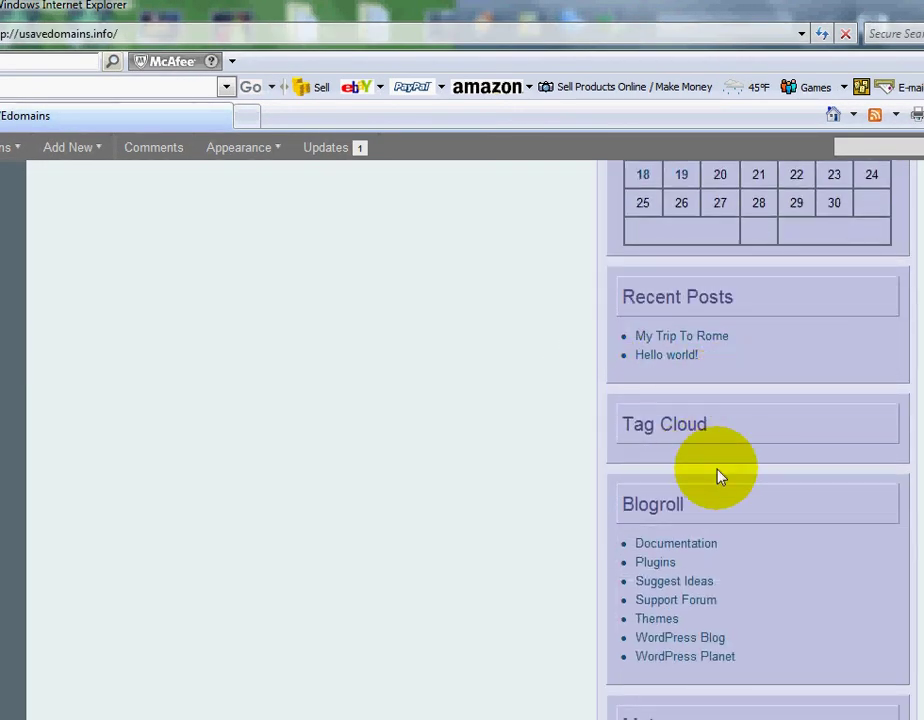
scroll(690, 420, "down", 2)
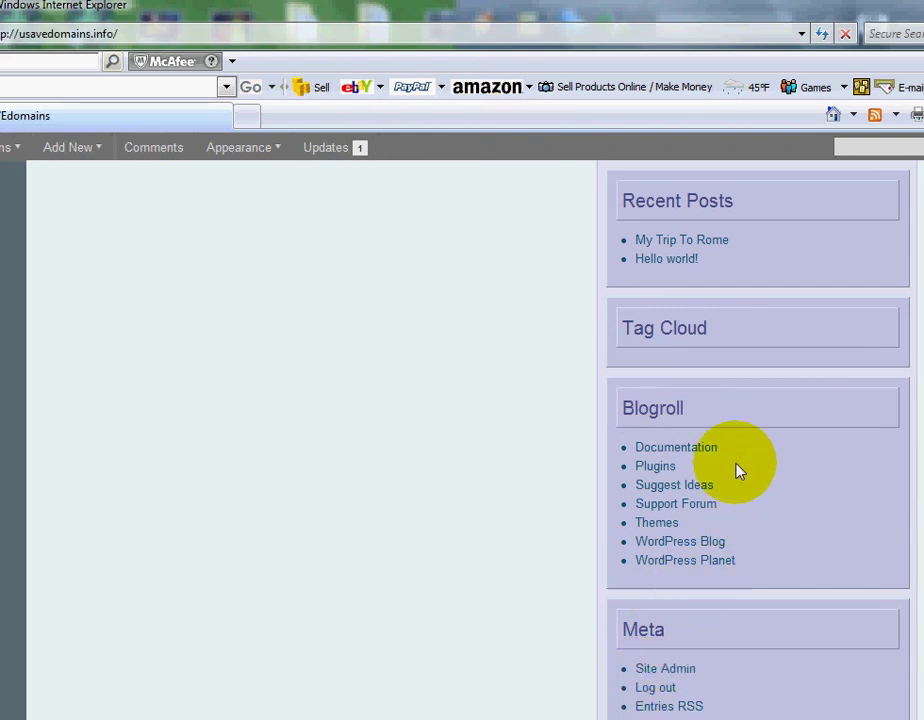
scroll(736, 470, "down", 2)
scroll(736, 470, "up", 12)
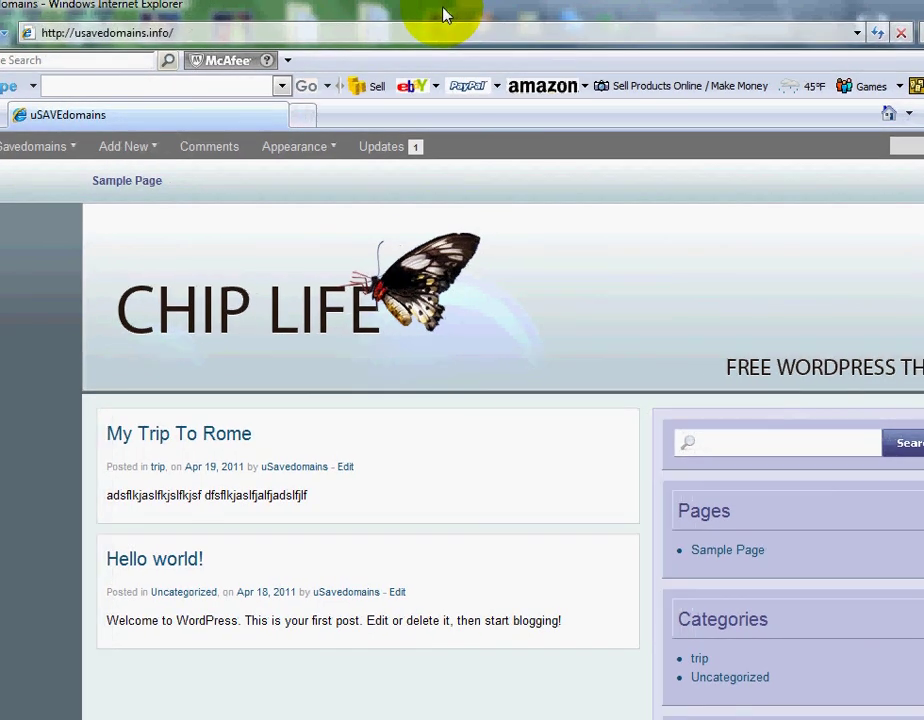
left_click(265, 33)
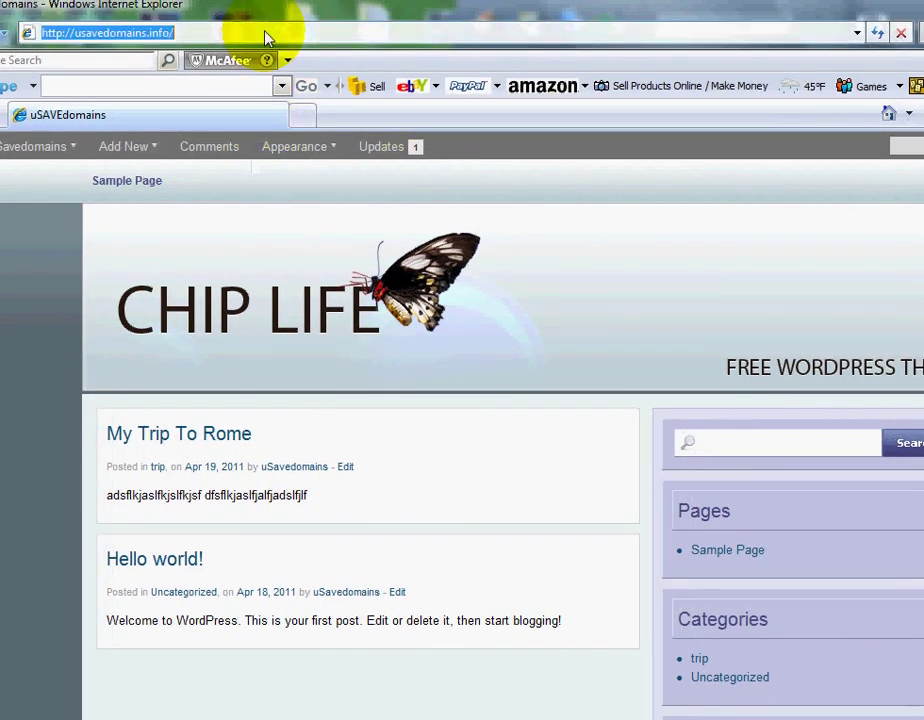
type("www.usave")
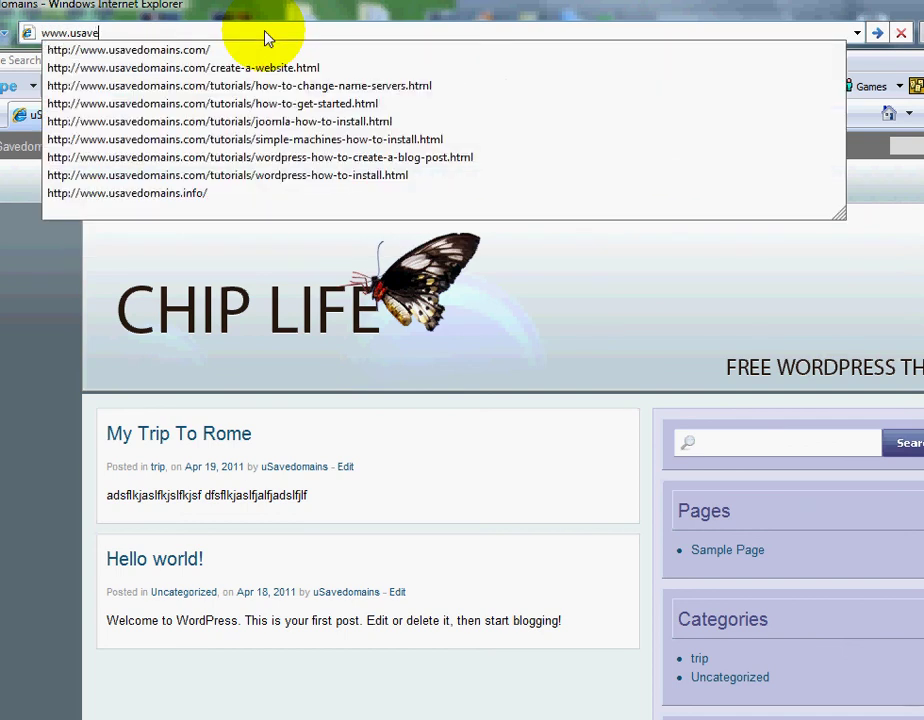
key("Down")
key("Return")
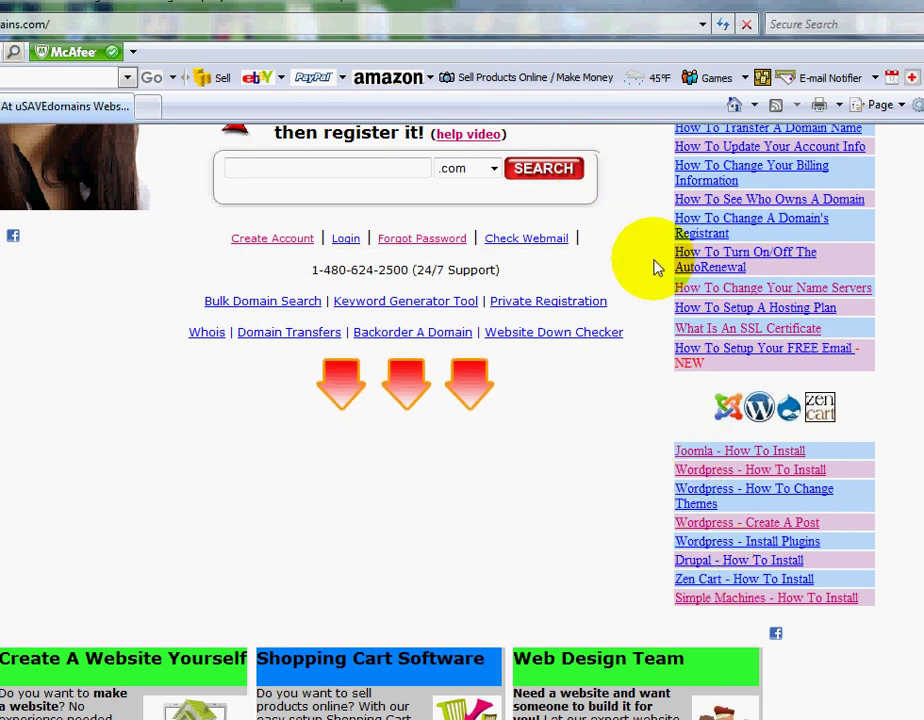
scroll(670, 280, "up", 3)
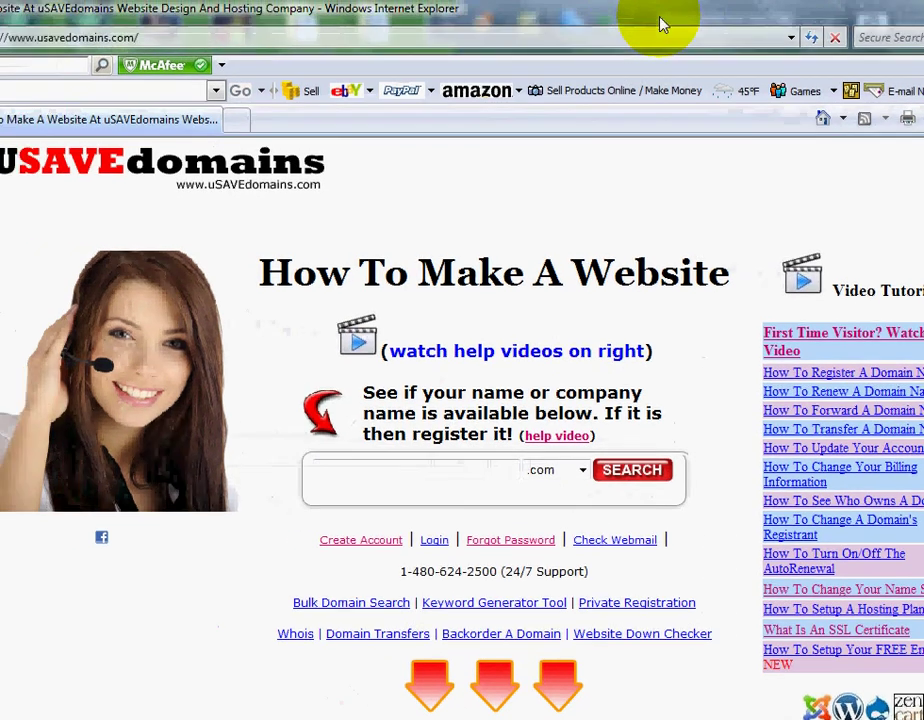